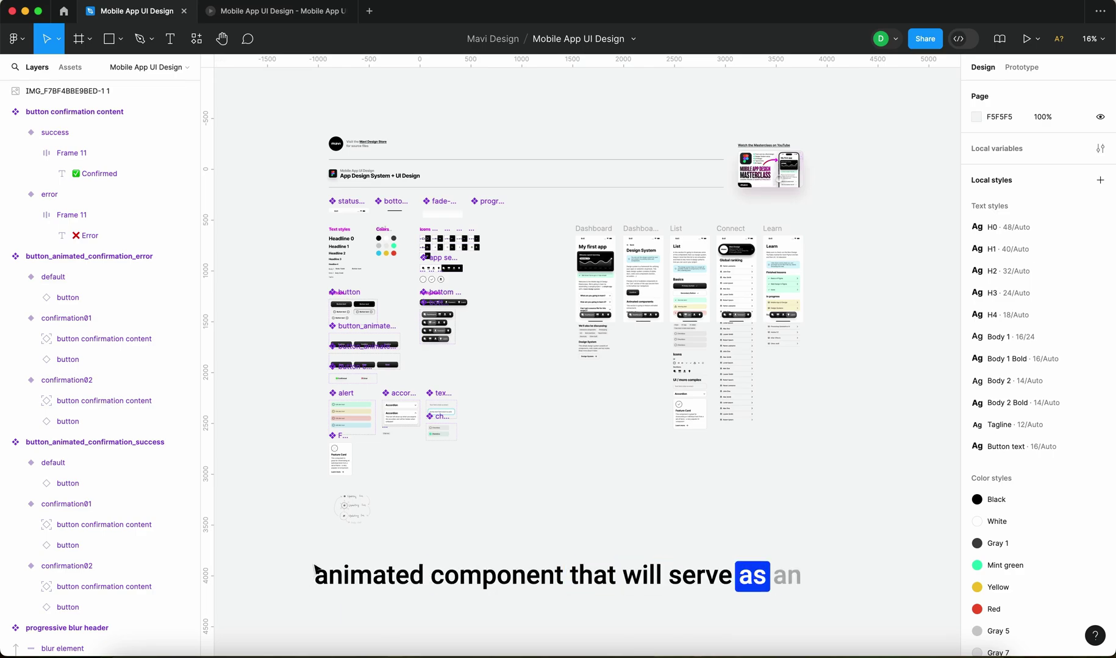
- Fit the whole page in view and inspect the masterclass card and heading by selecting them
scroll(341, 512, up, 10)
scroll(413, 332, up, 2)
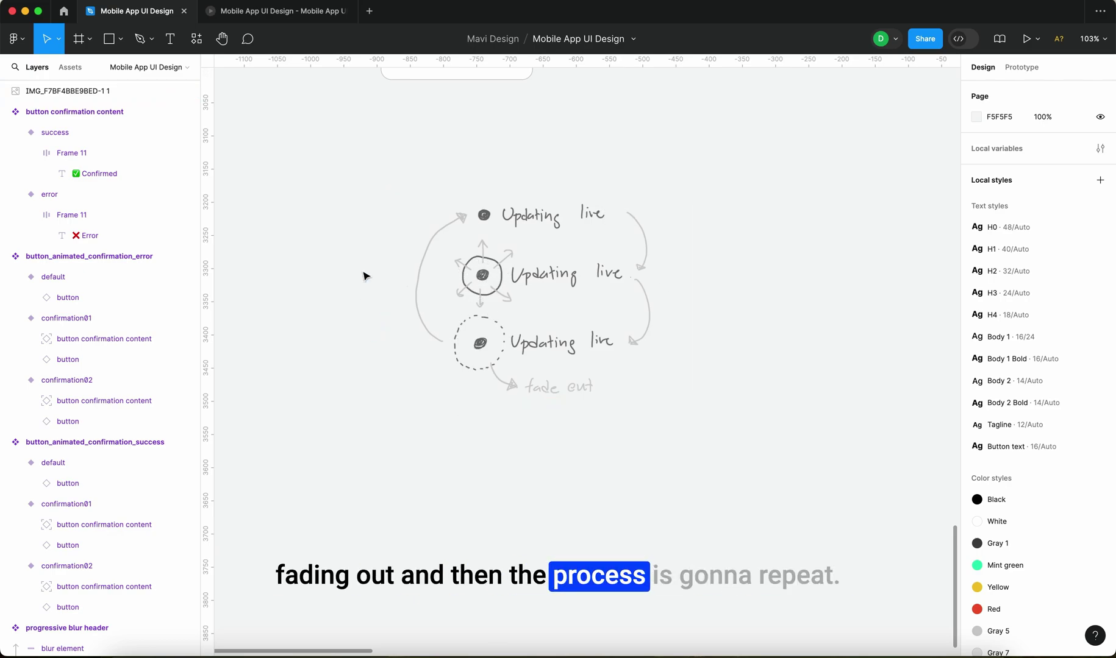
key(shift+1)
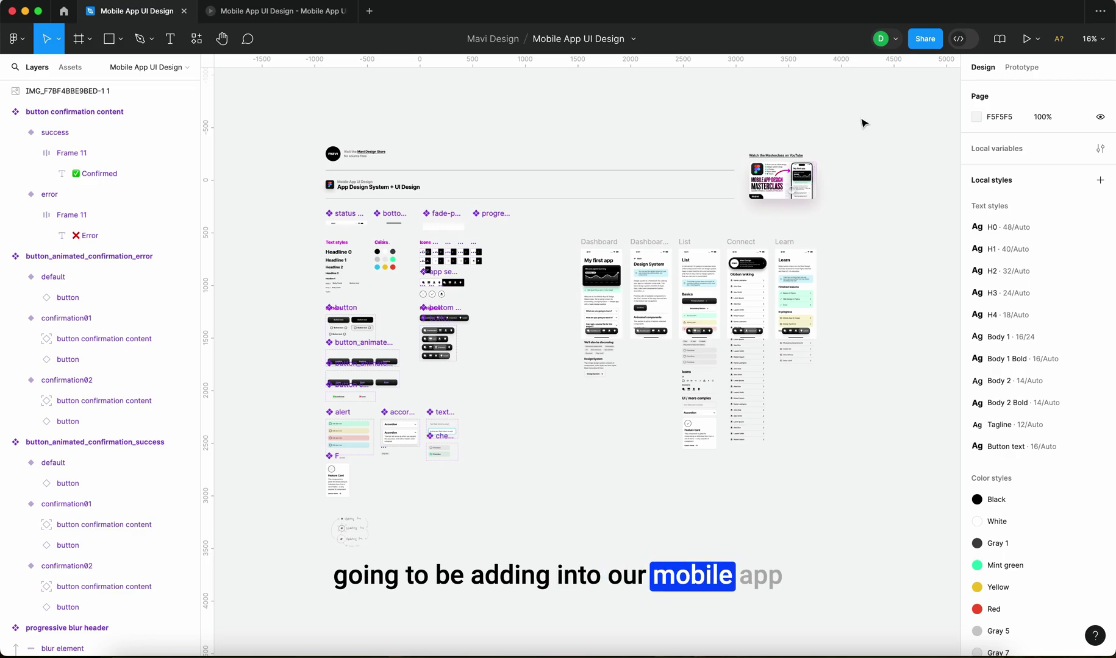
scroll(864, 119, up, 5)
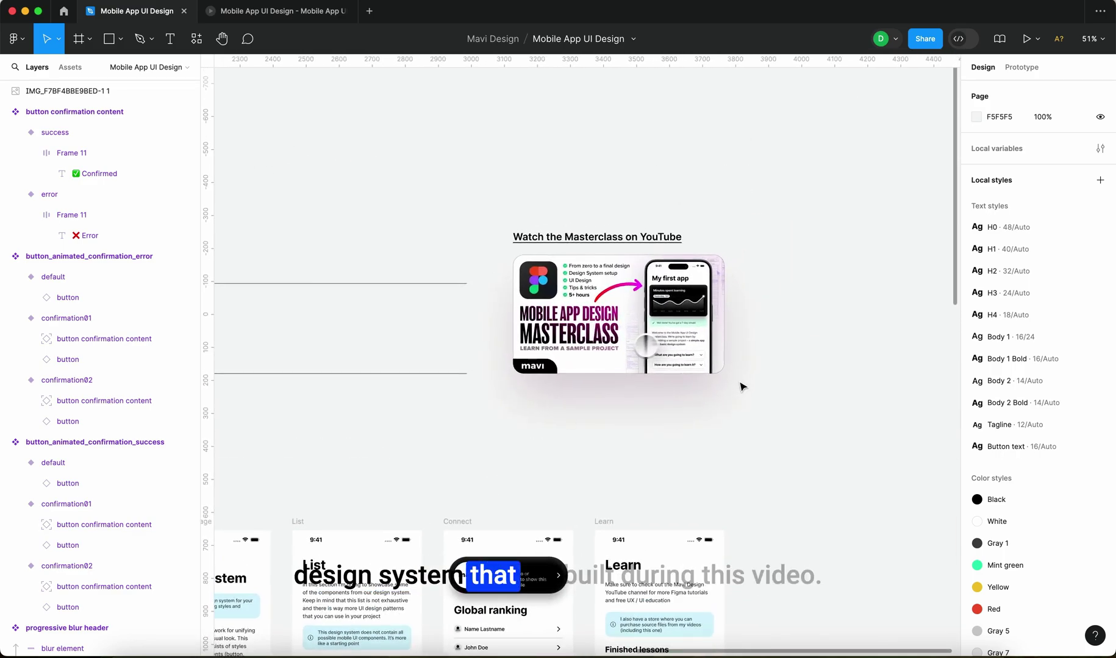
click(765, 414)
click(496, 216)
scroll(495, 216, down, 5)
click(551, 457)
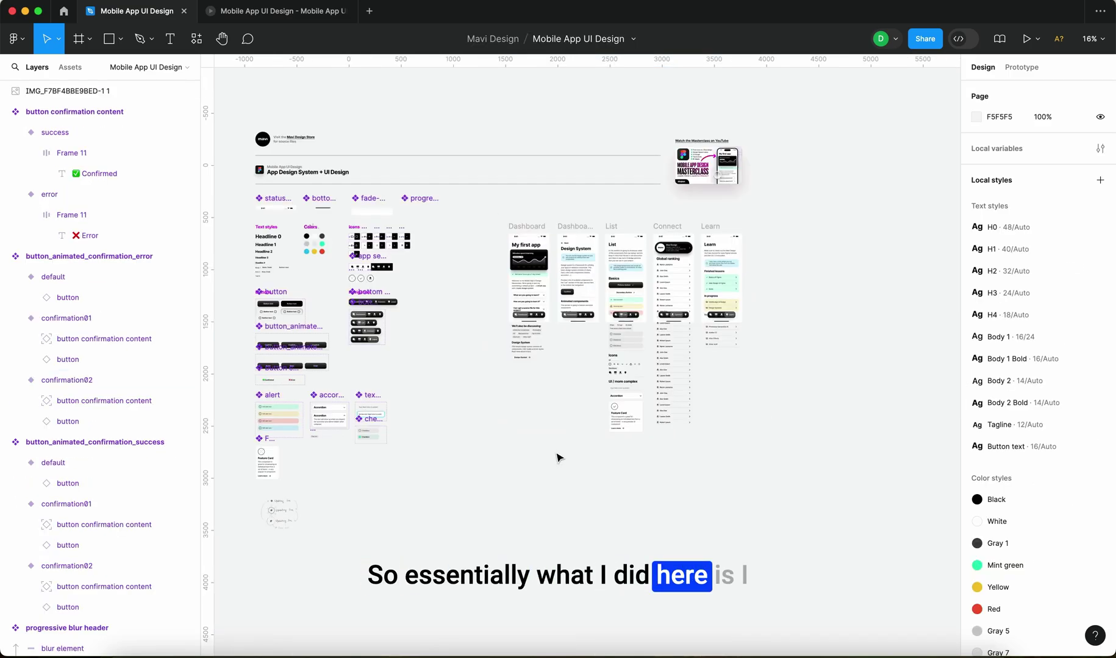
scroll(717, 126, up, 1)
scroll(716, 126, up, 6)
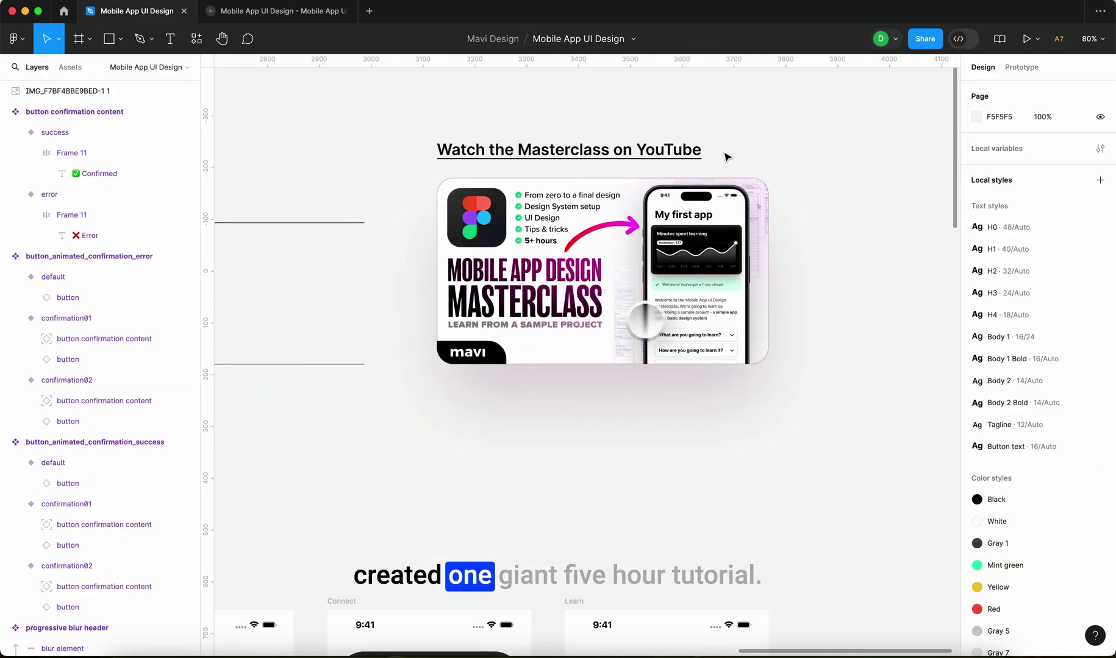
drag(832, 158, 437, 486)
click(496, 522)
- Inspect the rest of the page by selecting all content, then the image element
scroll(494, 520, down, 7)
scroll(354, 404, up, 4)
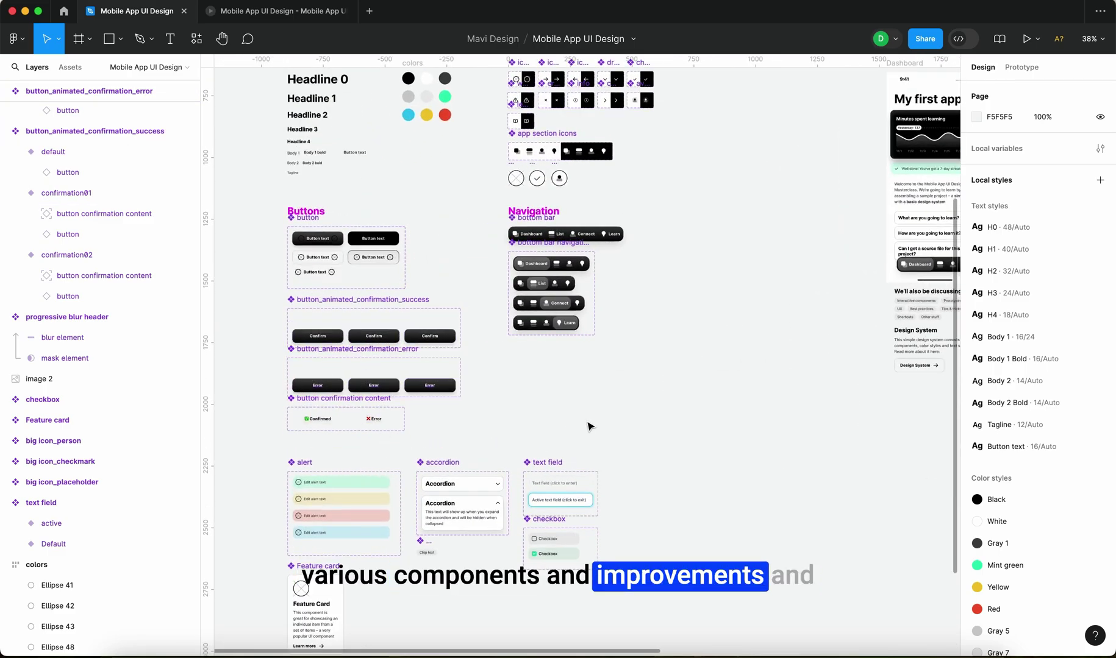
scroll(565, 430, down, 5)
scroll(408, 492, up, 3)
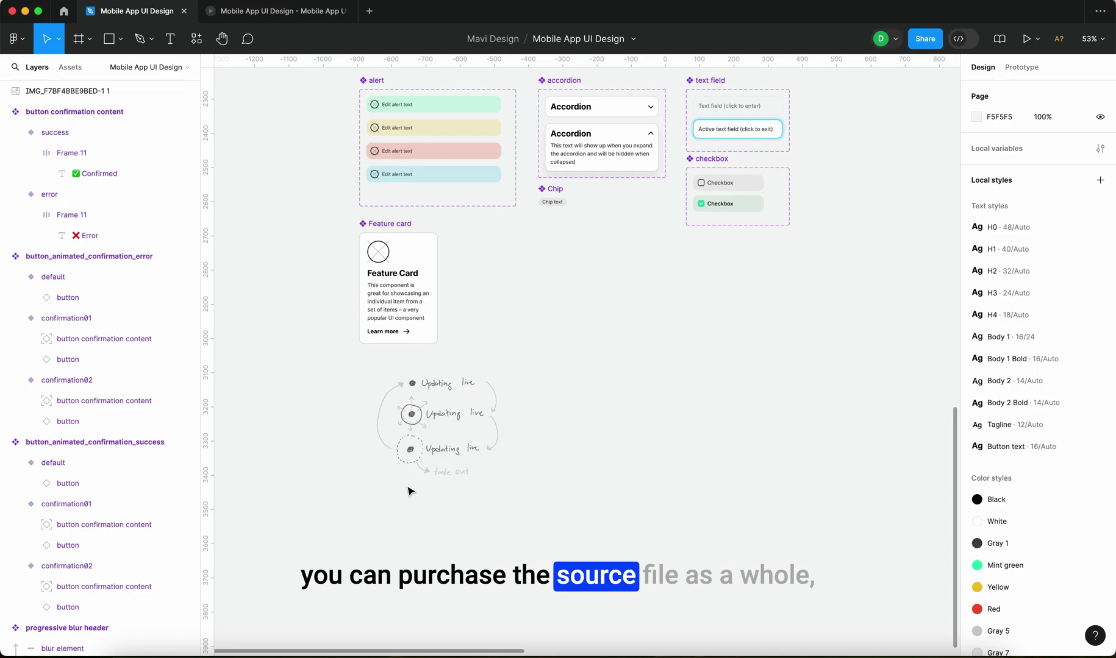
scroll(408, 494, down, 6)
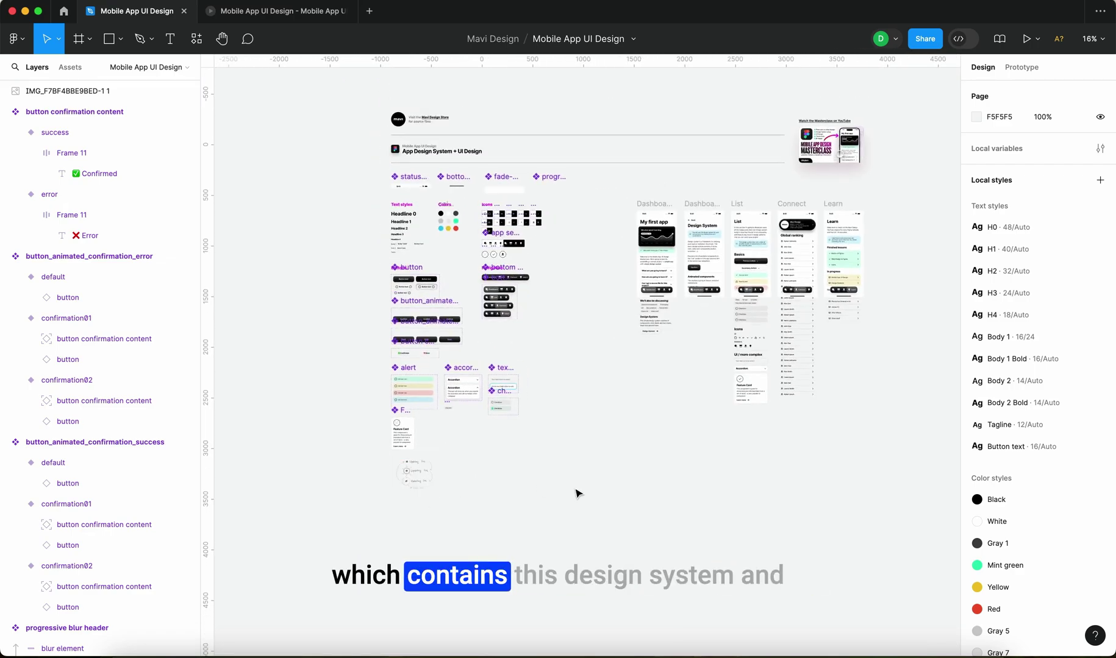
drag(346, 84, 884, 543)
click(854, 543)
click(414, 473)
click(523, 518)
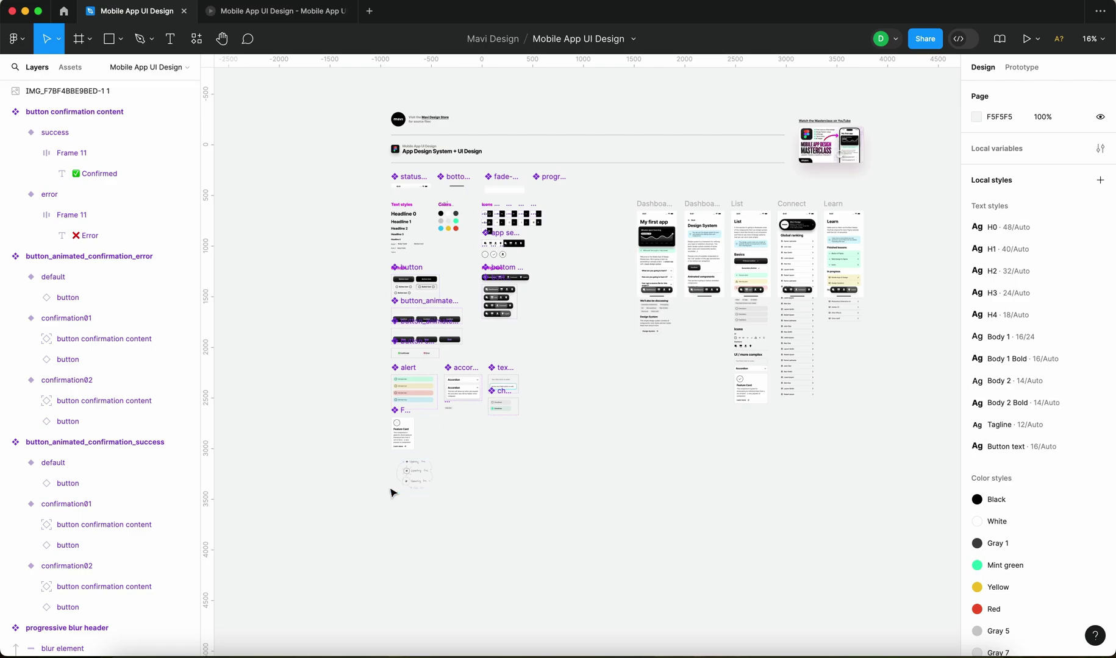
- Add an 'Updating live' text layer to the right of the indicator sketch
scroll(394, 491, up, 5)
scroll(397, 494, up, 3)
scroll(737, 418, right, 3)
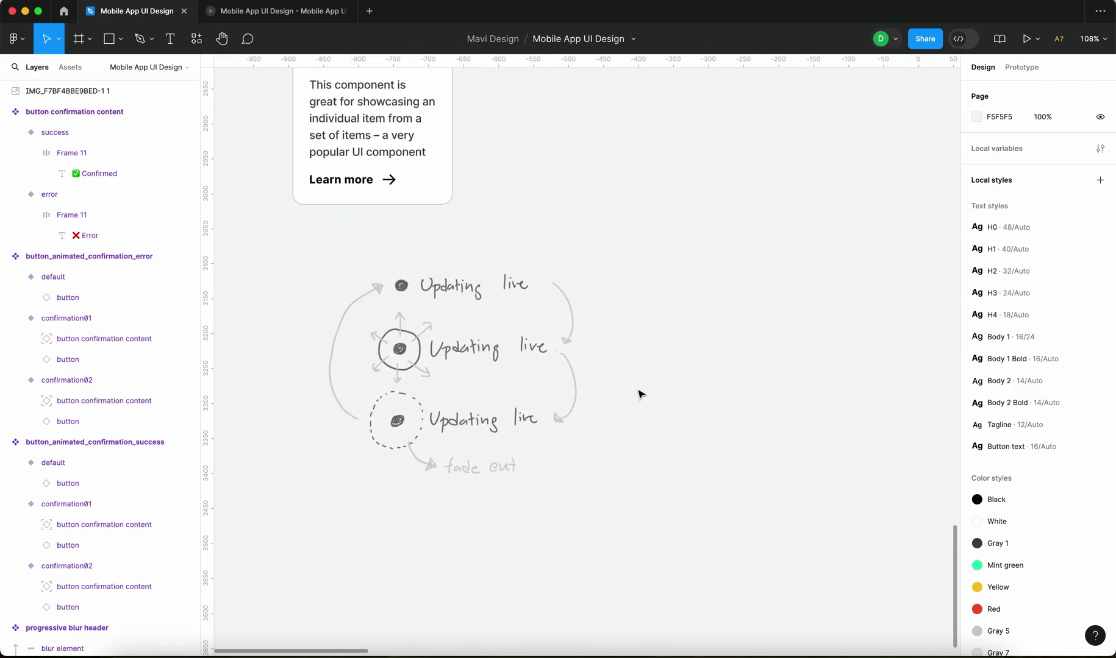
key(t)
click(673, 299)
text(Updatin)
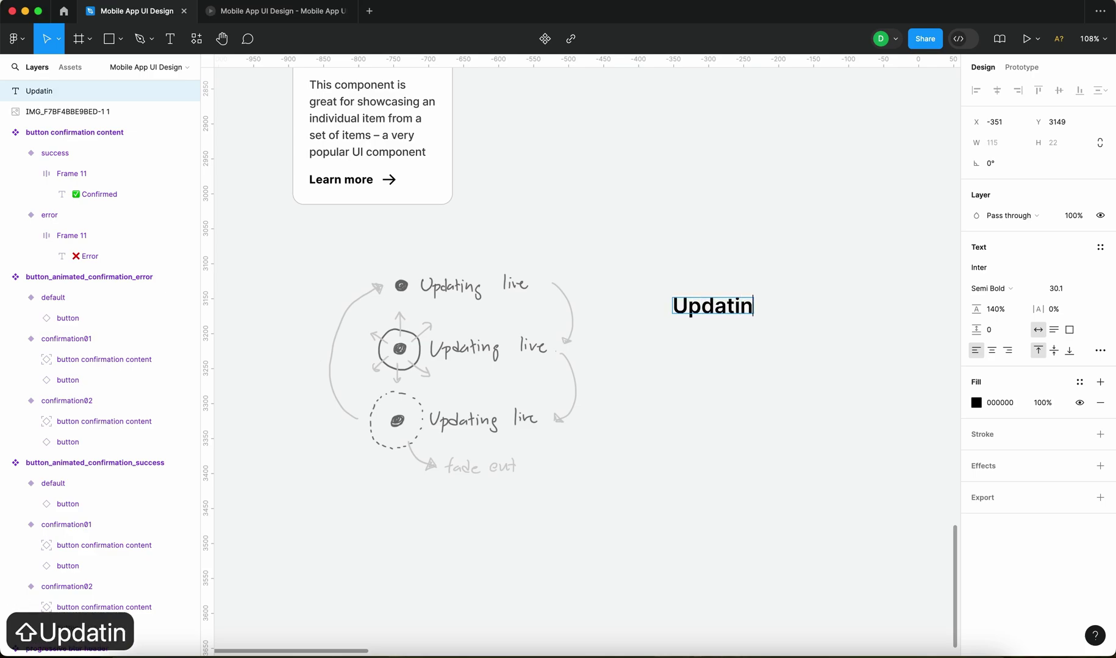
text(g live)
key(Escape)
drag(782, 314, 790, 299)
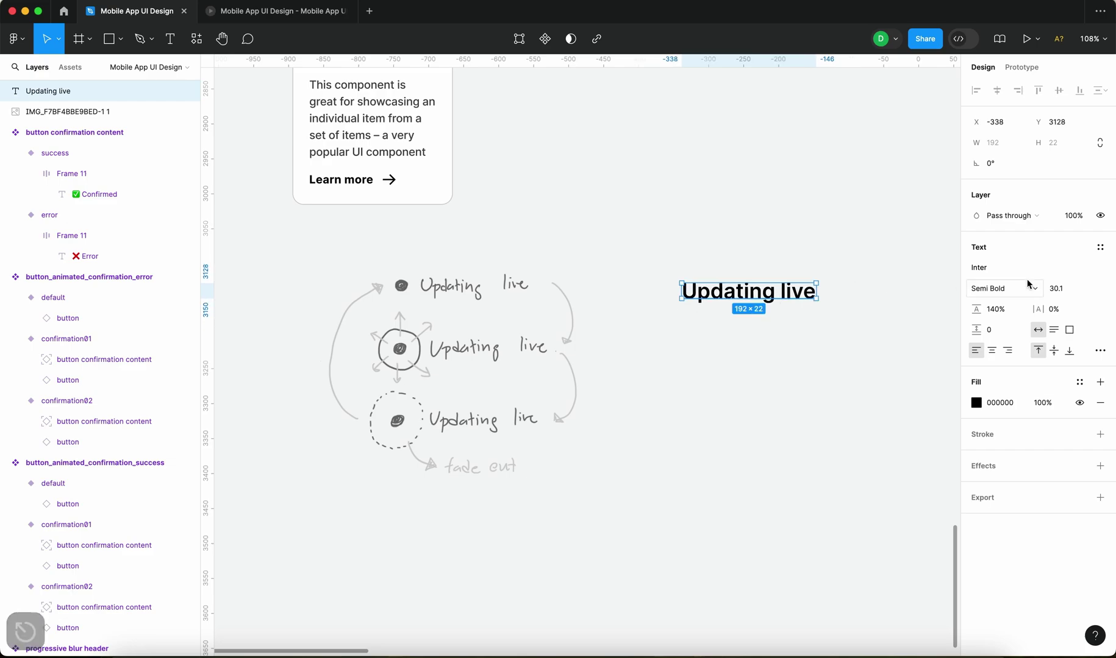
- Apply the Body 1 text style (16/24) to the 'Updating live' text
click(1100, 247)
scroll(1060, 427, down, 2)
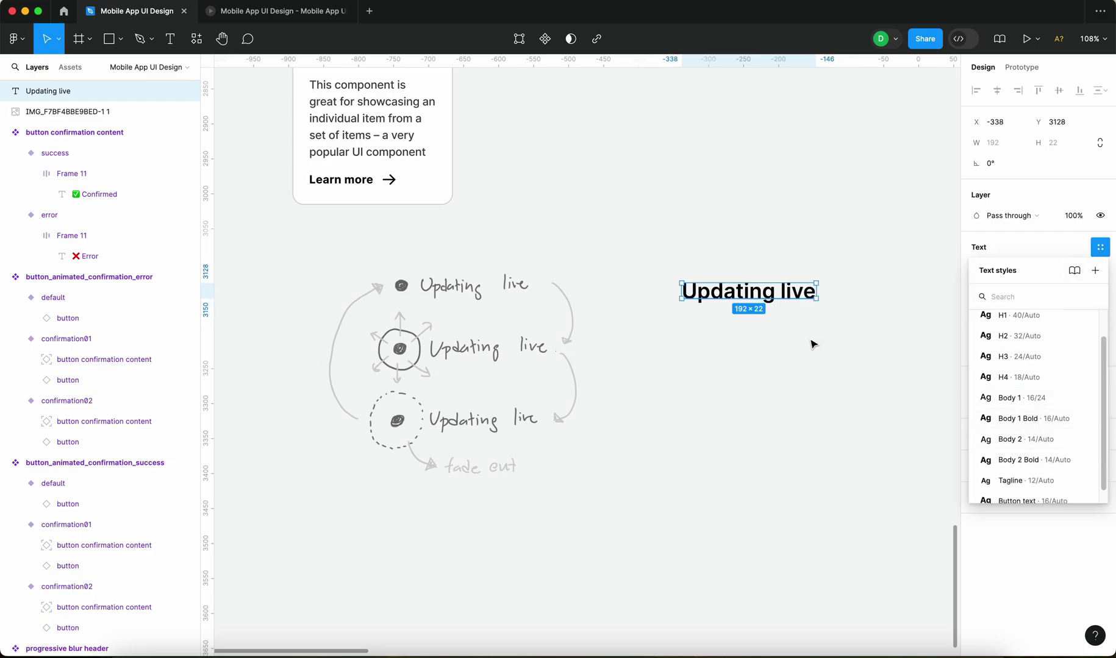
scroll(1048, 390, up, 2)
scroll(1048, 426, down, 2)
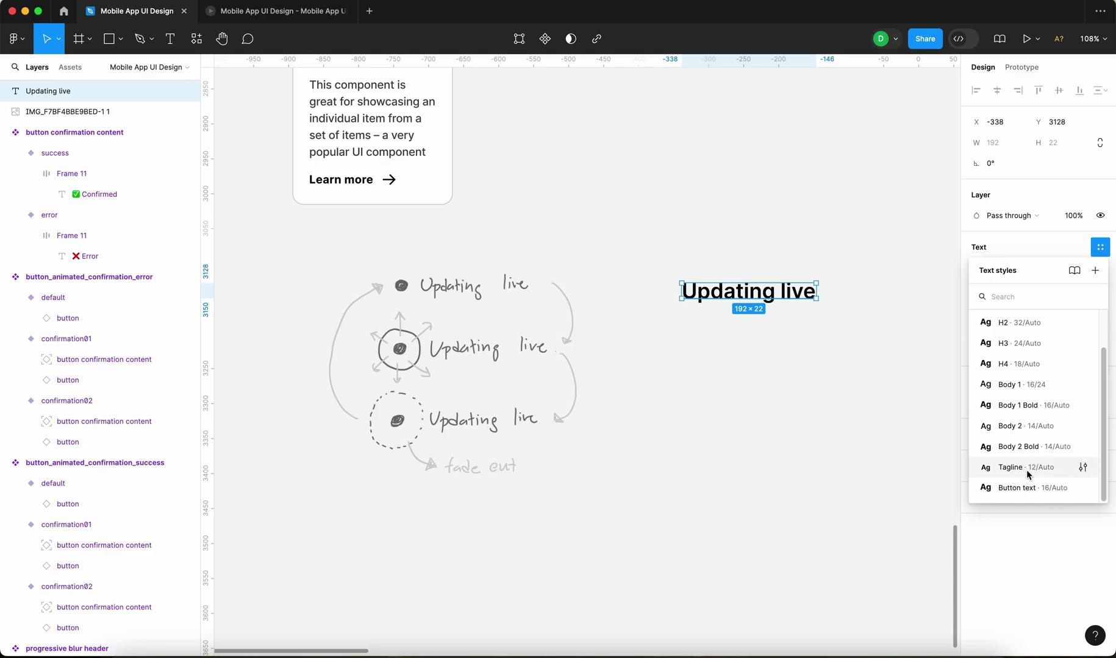
click(1041, 389)
click(652, 296)
scroll(651, 296, up, 5)
scroll(651, 297, right, 3)
- Draw a small 12×12 circle just left of the 'Updating live' text
key(o)
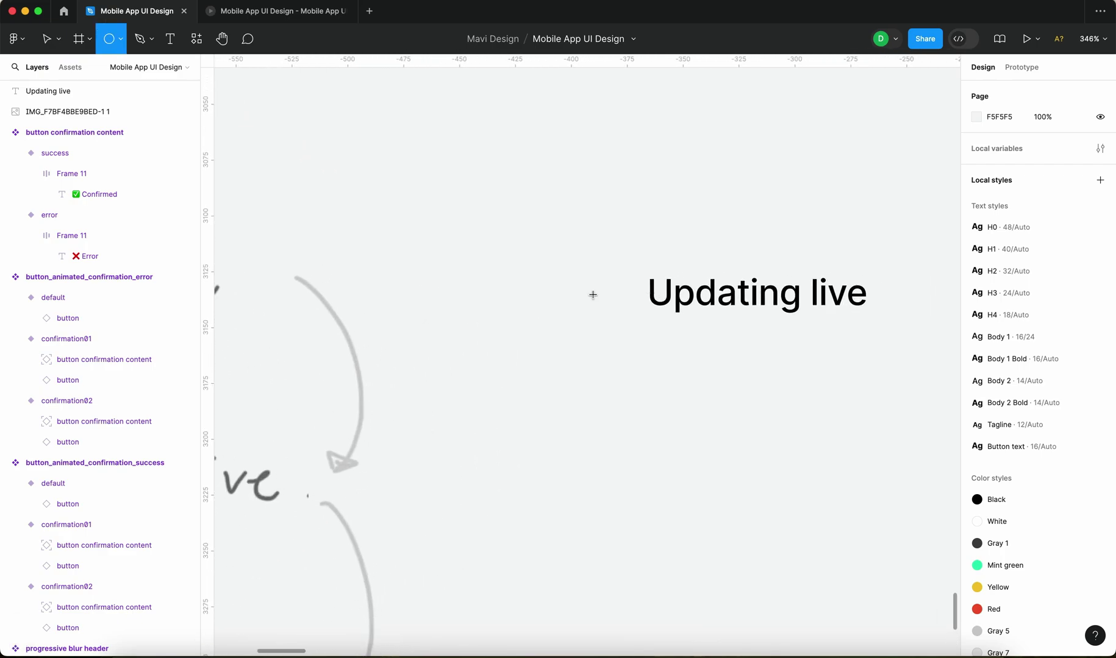
click(568, 299)
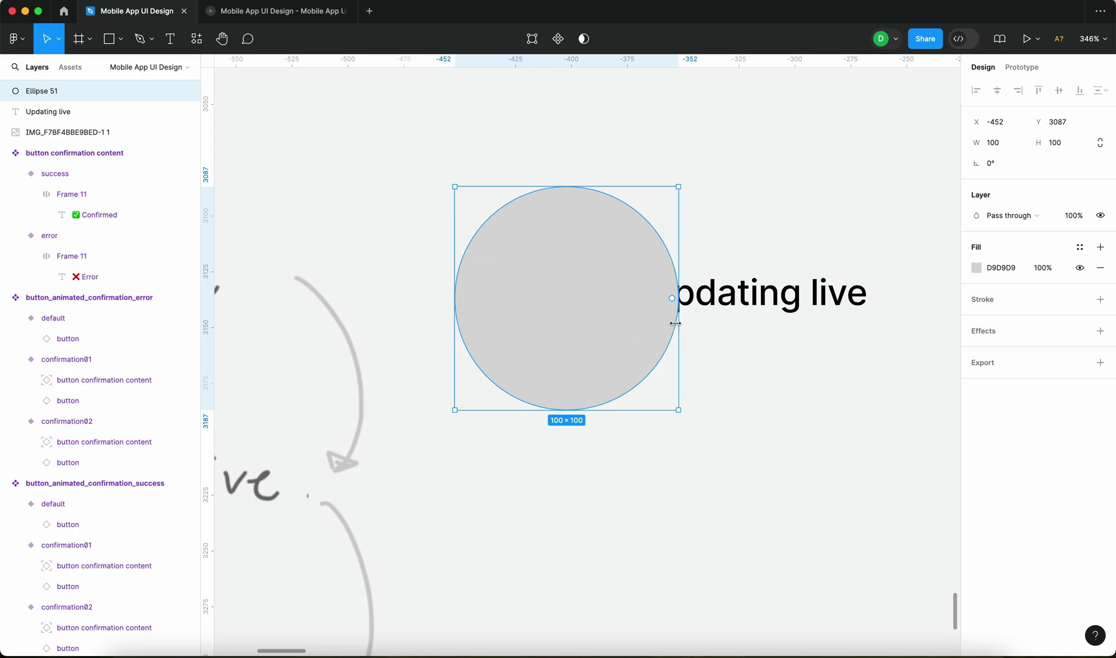
drag(675, 323, 581, 301)
click(615, 339)
scroll(615, 339, down, 10)
click(673, 361)
scroll(673, 361, up, 10)
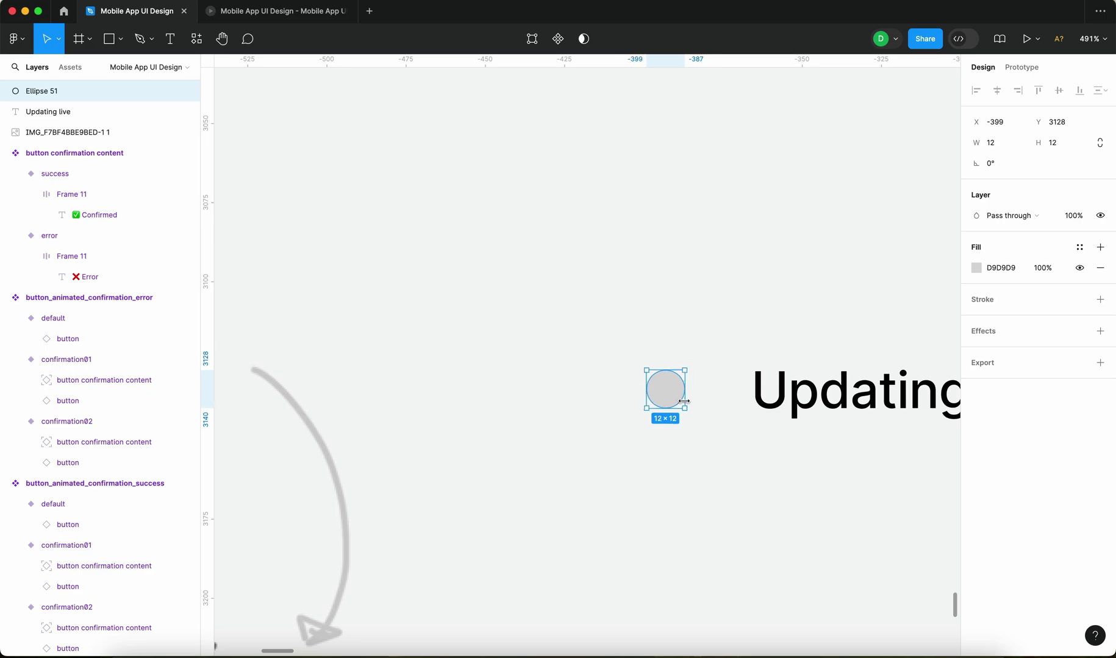
click(765, 451)
scroll(609, 396, right, 5)
click(352, 351)
drag(352, 351, 399, 356)
- Wrap the circle and text in auto-layout Frame 12 with an 8 px gap
drag(323, 224, 681, 477)
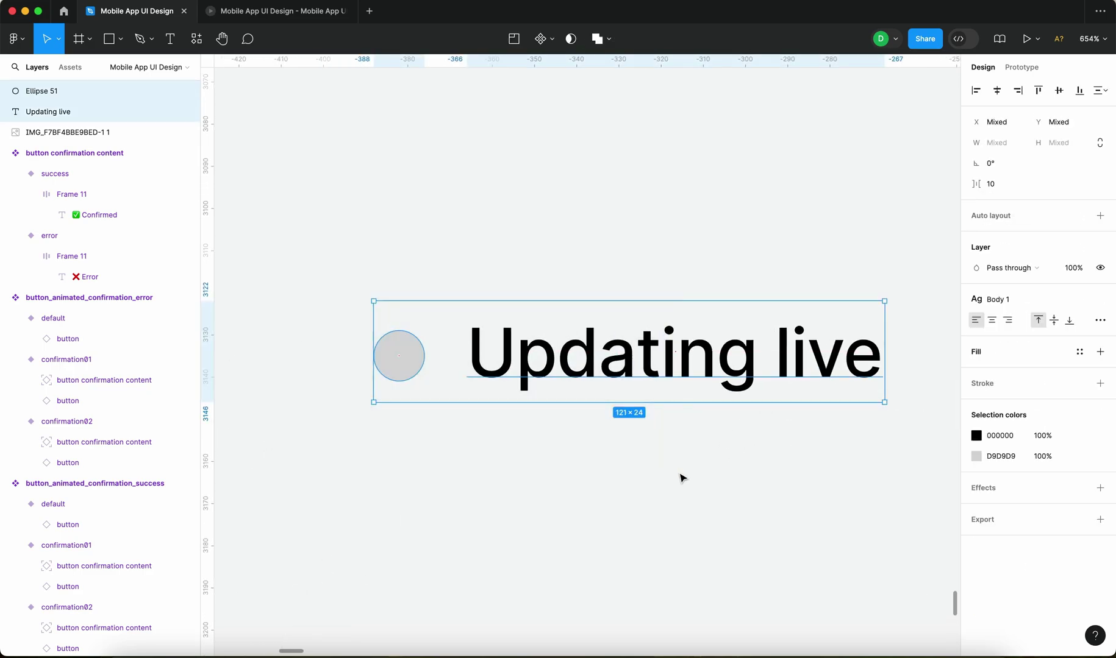
key(shift+a)
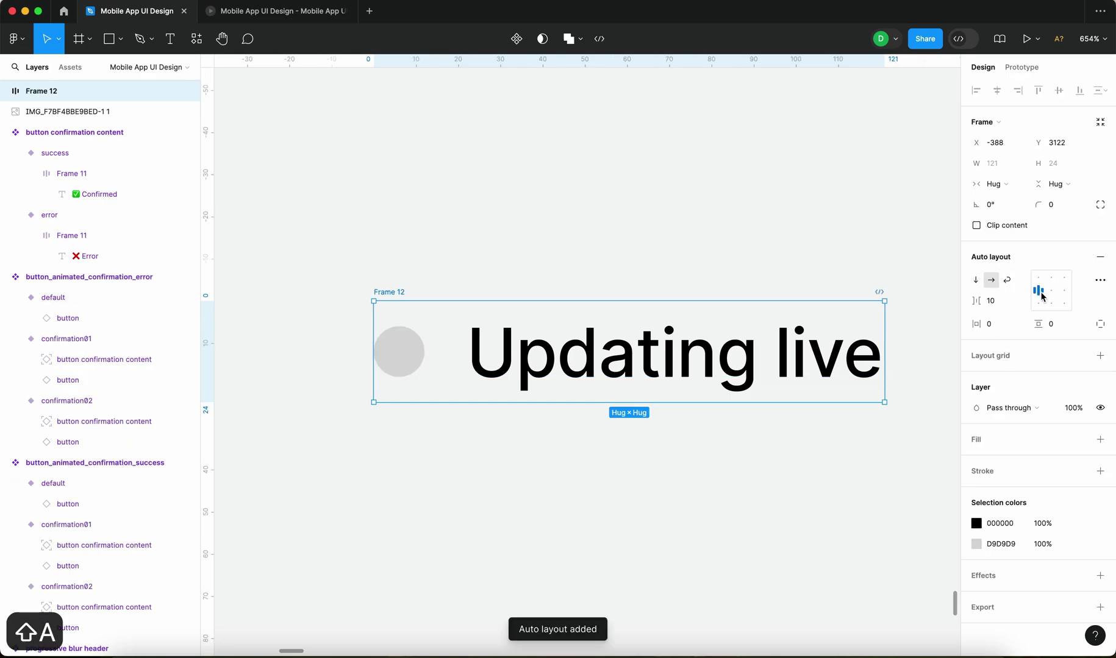
click(992, 301)
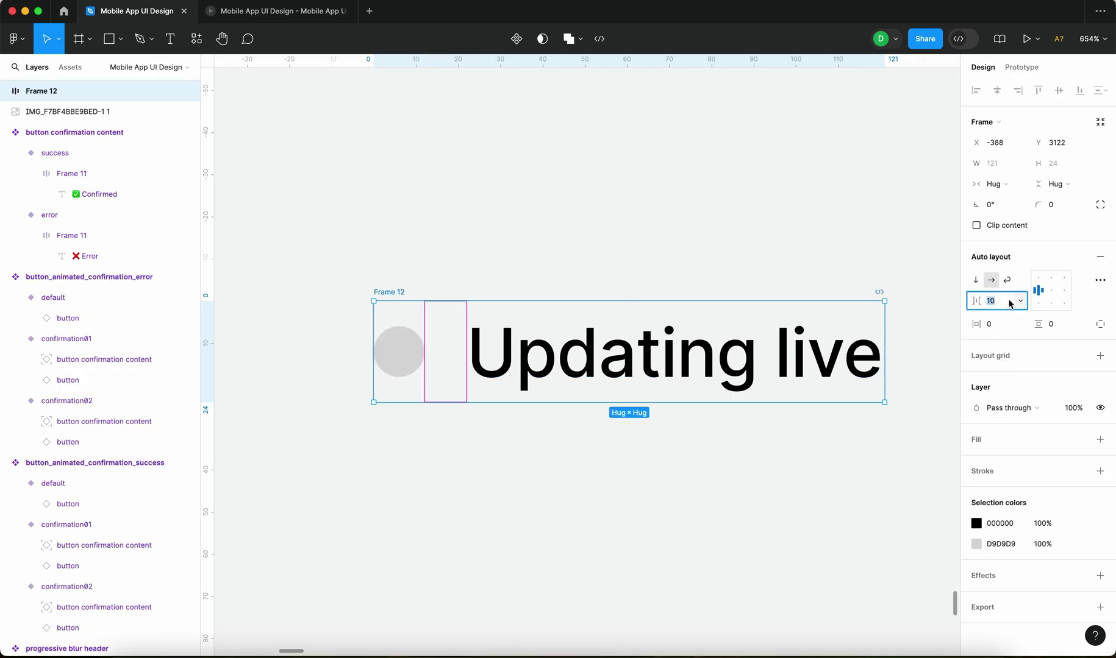
key(Down)
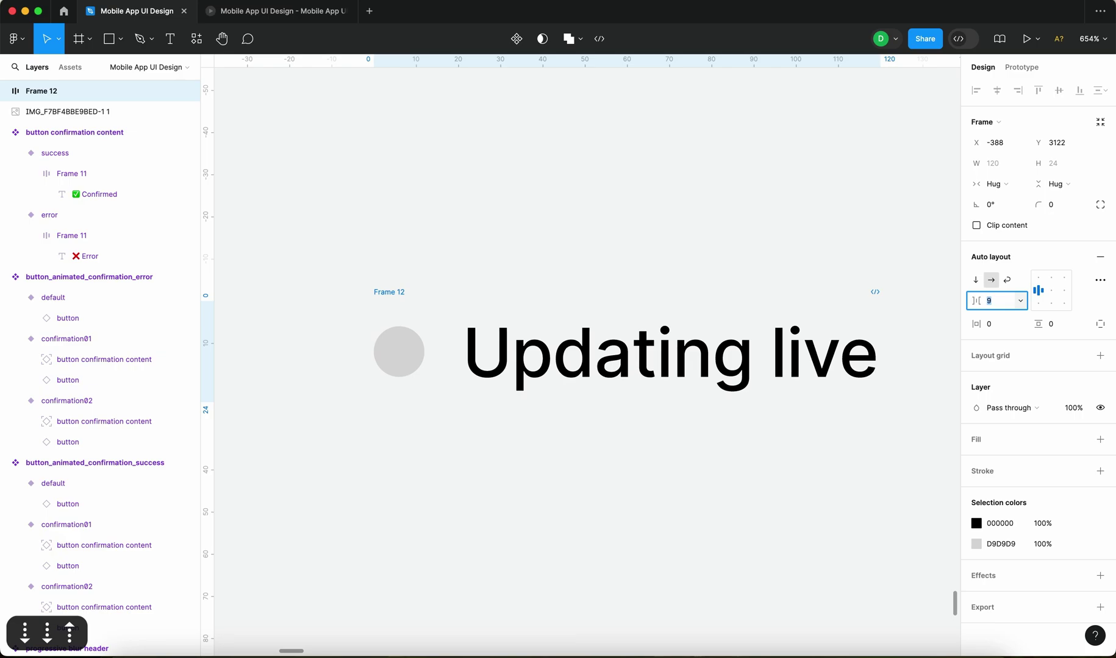
key(Down)
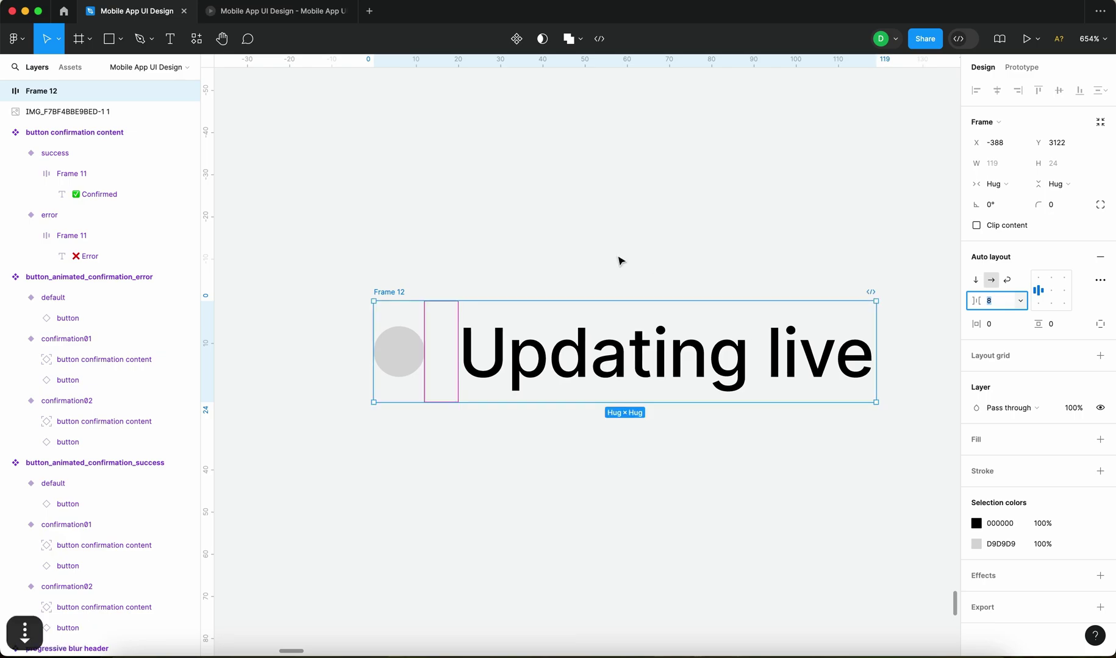
click(580, 260)
click(390, 357)
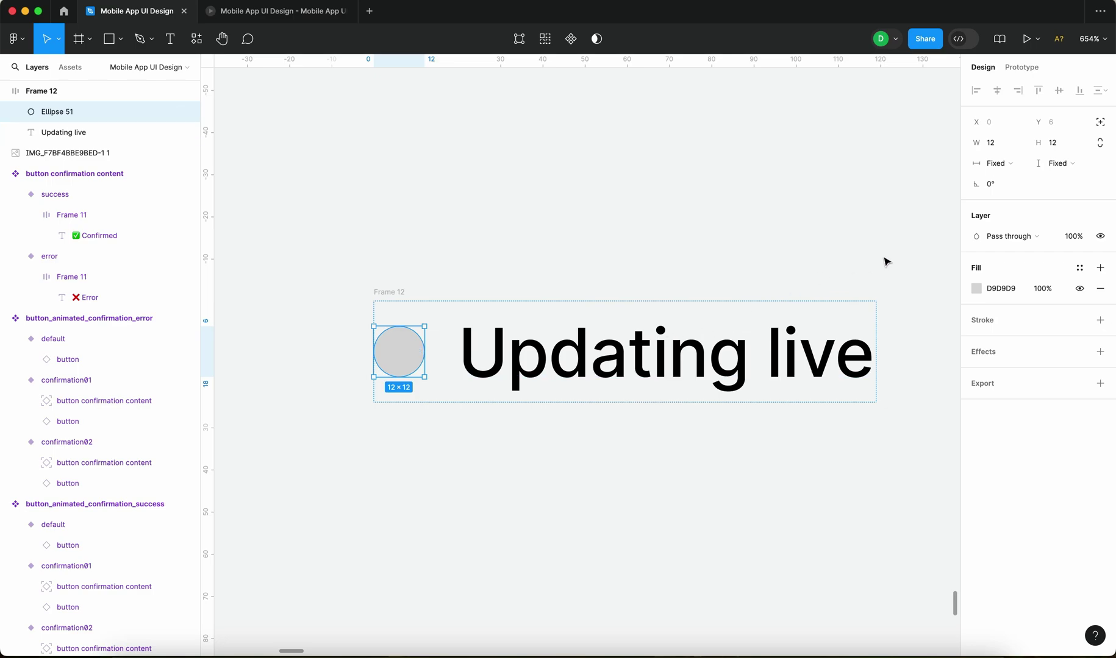
click(1077, 267)
- Fill the circle with the Blue colour style
click(864, 518)
click(730, 503)
scroll(855, 450, down, 5)
- Rename the auto-layout frame to 'live update indicator'
click(559, 293)
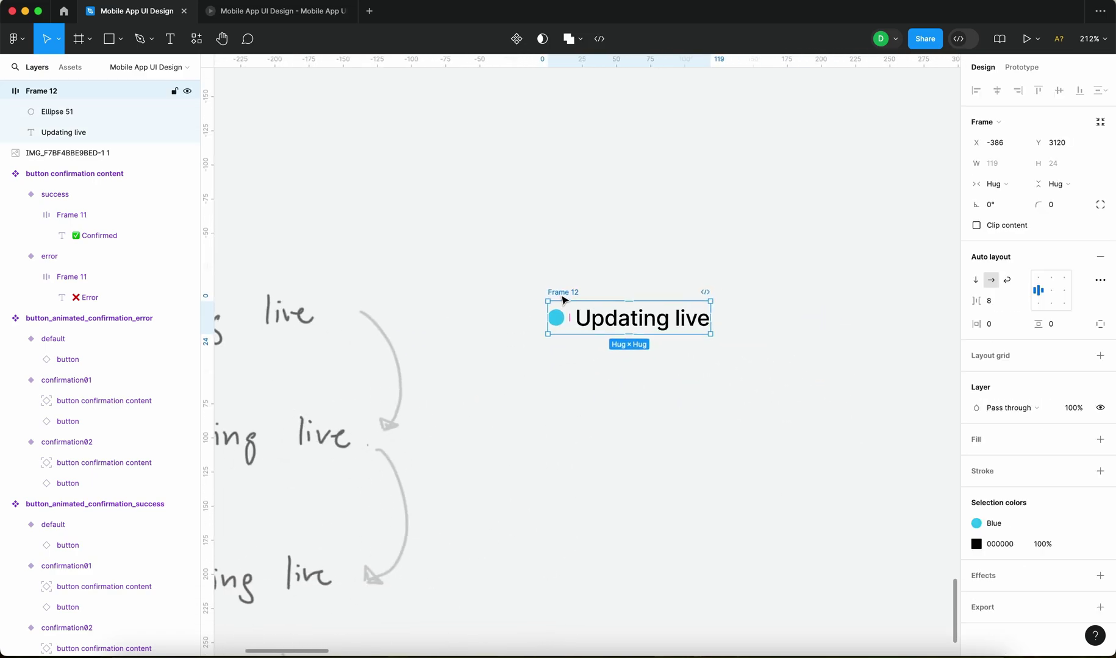
scroll(563, 299, up, 3)
key(super+r)
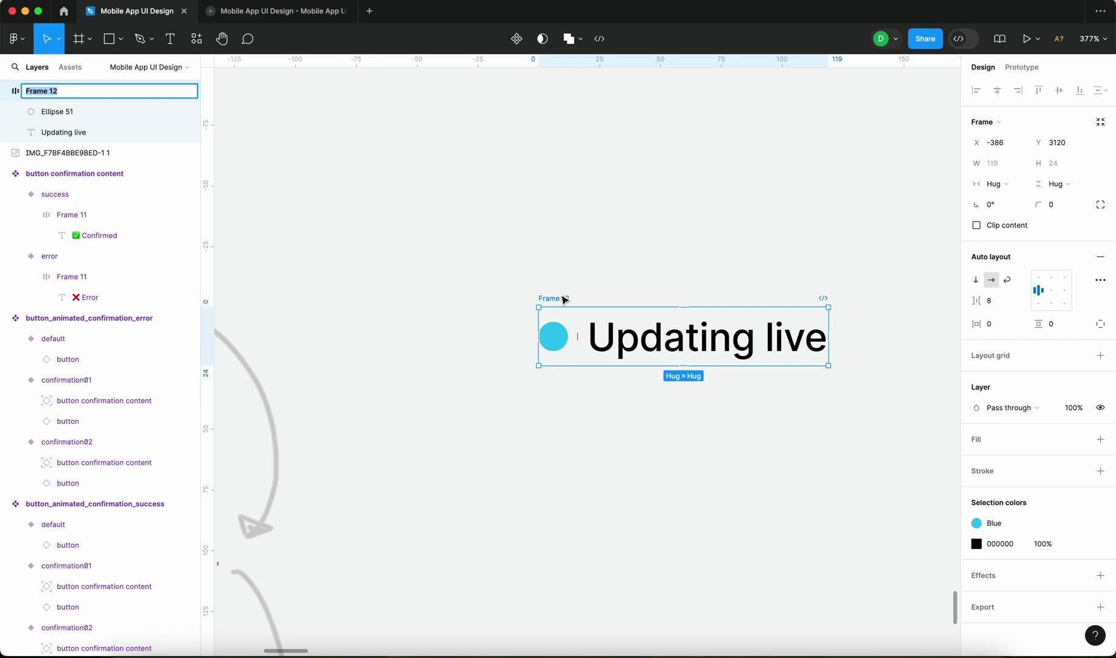
text(up)
key(BackSpace)
key(BackSpace)
text(live update indicator)
key(Return)
- Wrap the circle in its own frame named 'indicator container'
click(553, 341)
scroll(553, 342, up, 5)
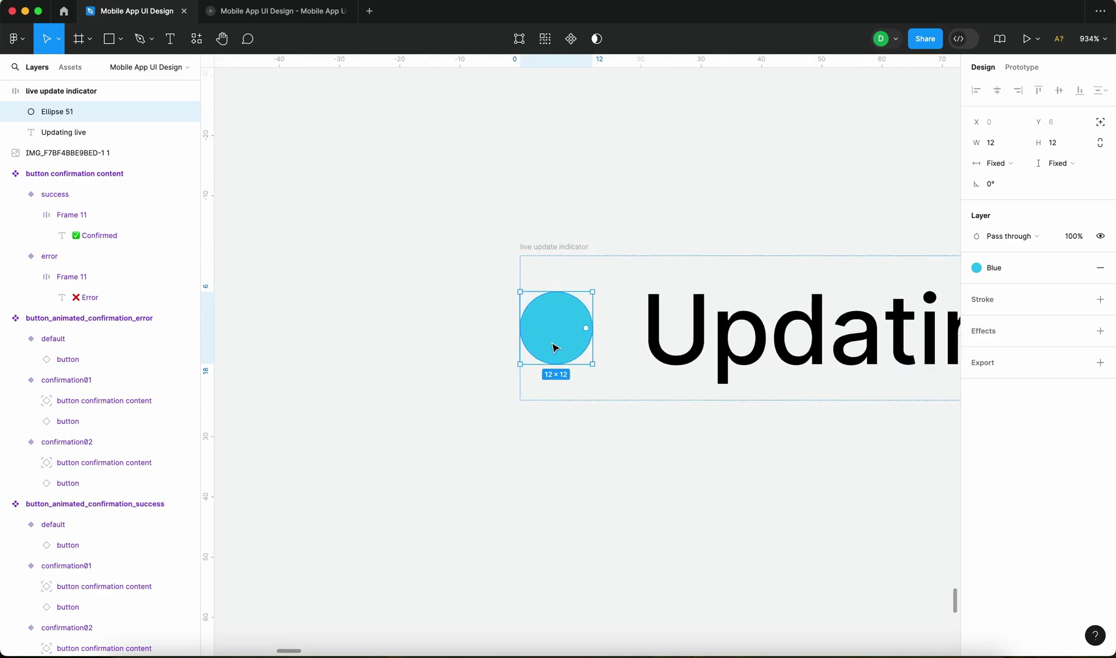
scroll(553, 347, right, 2)
scroll(411, 373, up, 5)
scroll(541, 428, down, 3)
scroll(463, 453, up, 1)
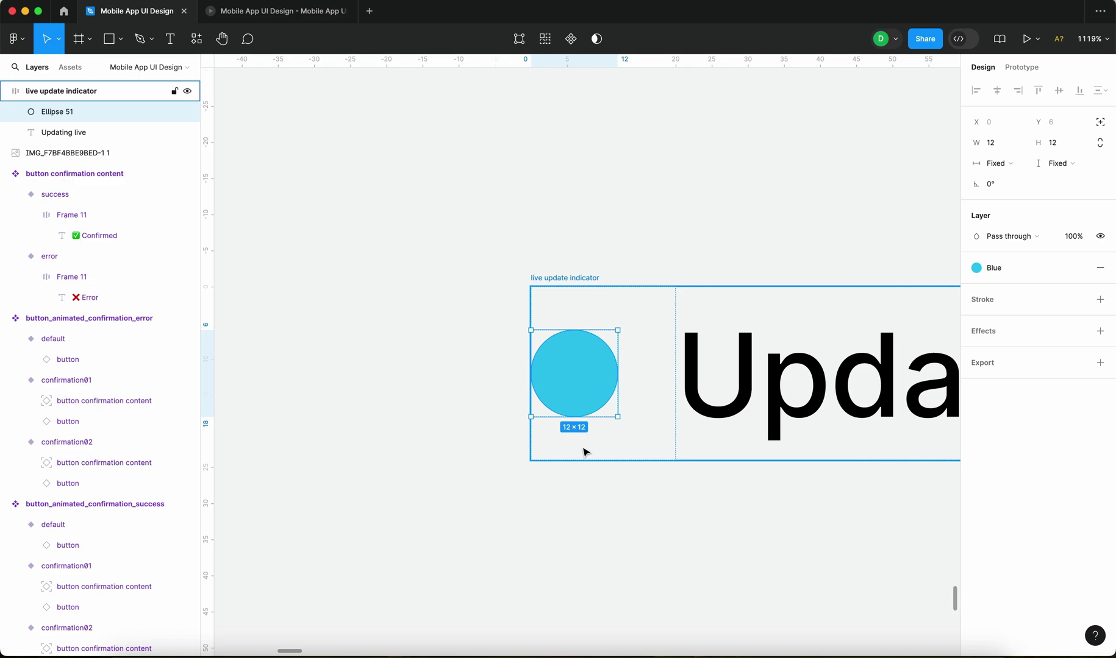
key(alt+super+g)
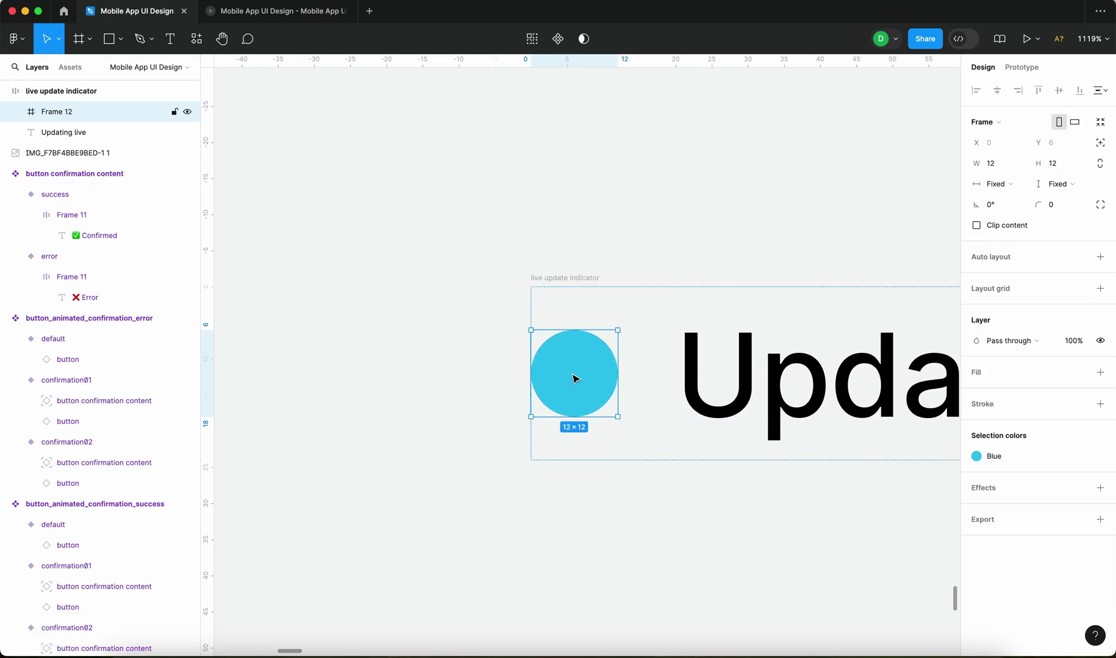
double_click(62, 111)
text(indica)
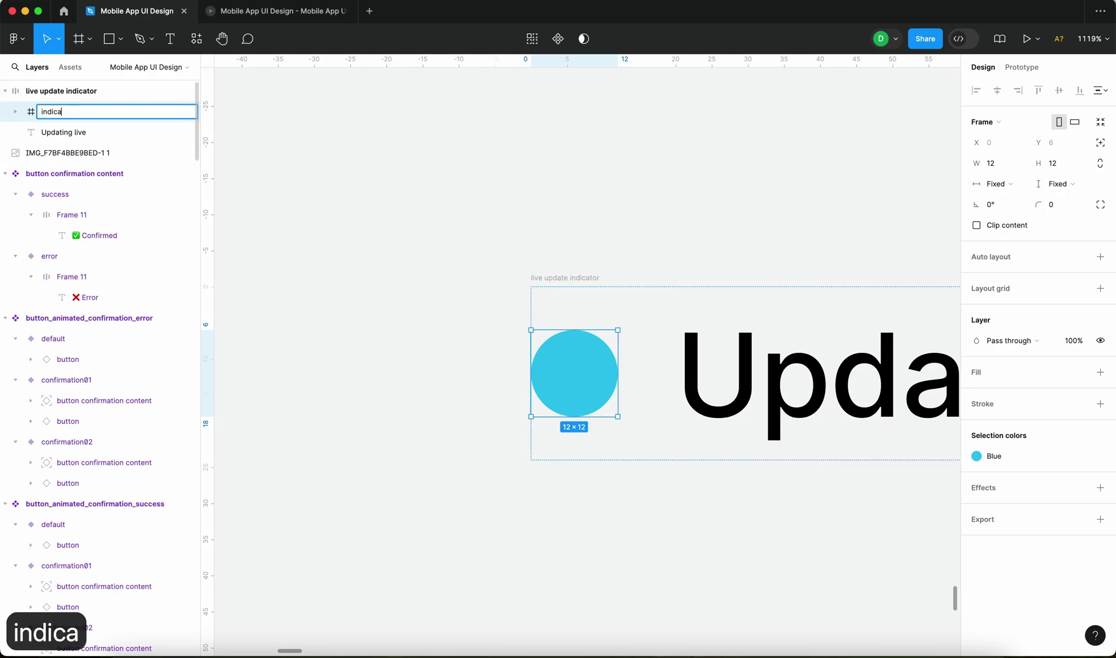
text(tor container)
click(591, 240)
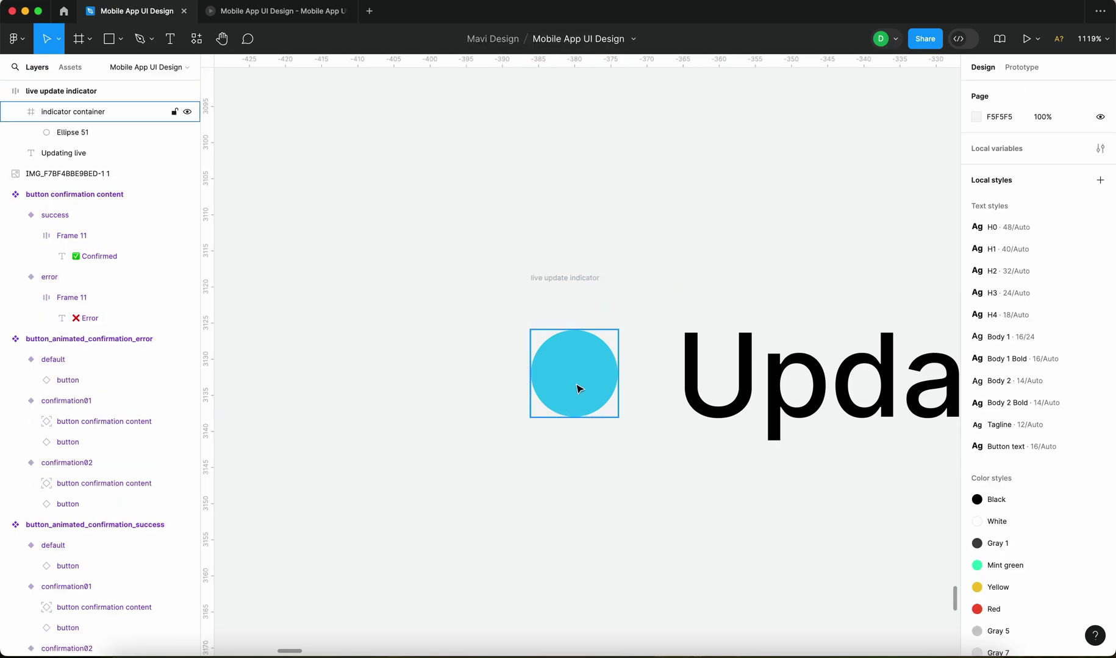
- Duplicate the dot and give the copy a Blue stroke
click(590, 377)
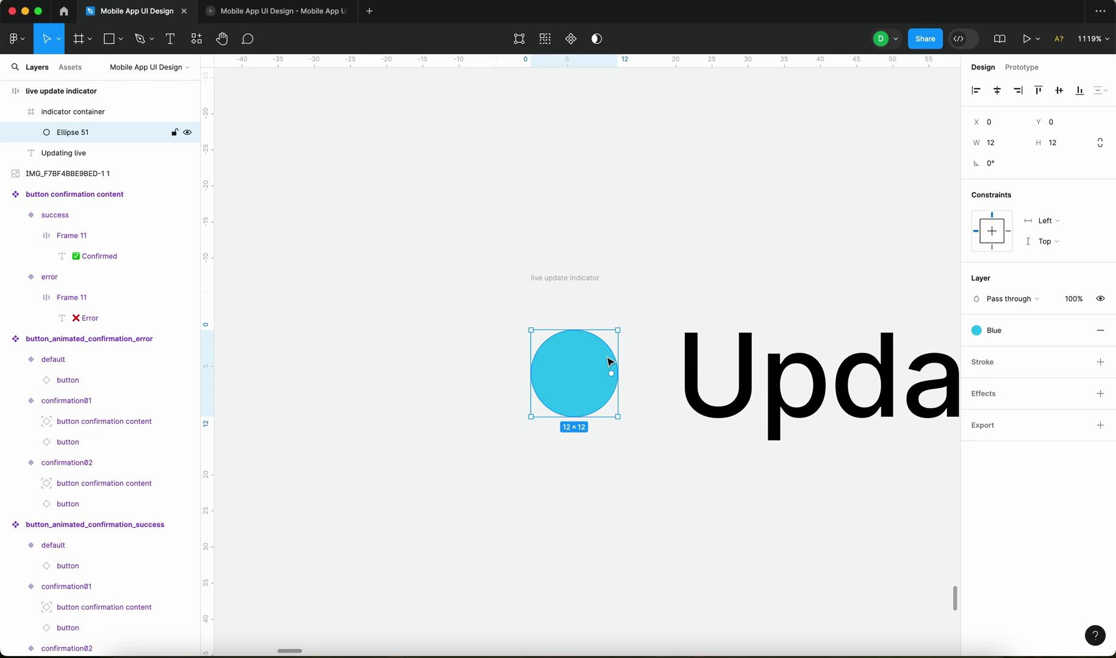
key(super+d)
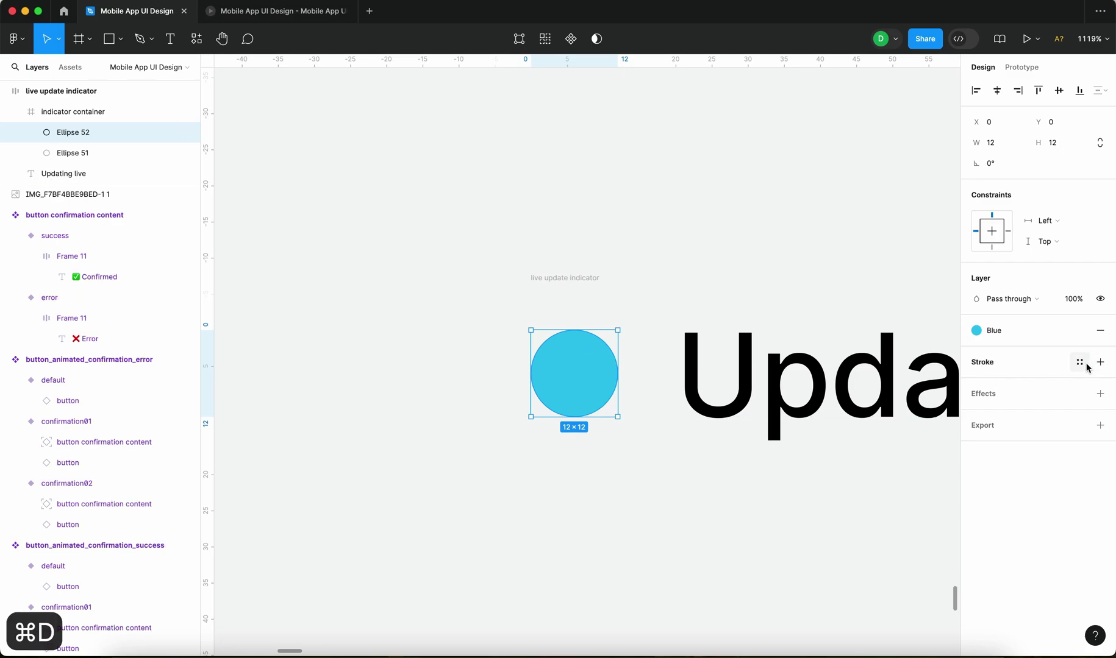
click(1084, 365)
scroll(876, 557, down, 2)
click(859, 573)
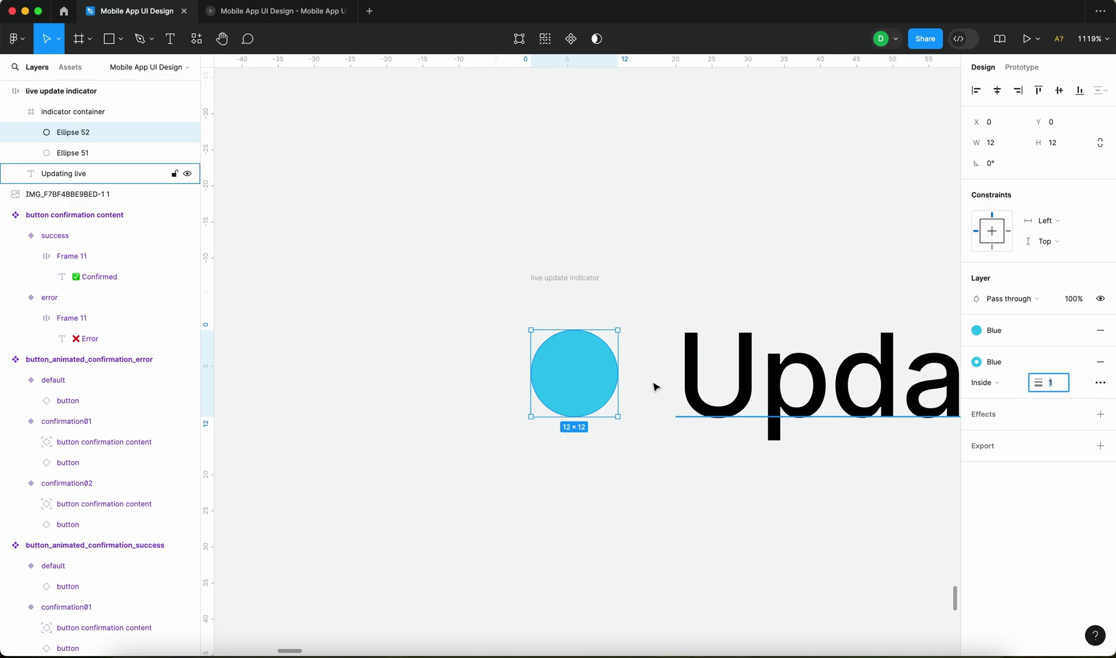
- Set the copy's stroke weight to 2, keeping the Blue stroke style
click(1088, 364)
click(896, 448)
text(2)
scroll(817, 443, down, 5)
scroll(817, 443, up, 2)
scroll(816, 443, up, 3)
click(976, 362)
click(862, 618)
click(733, 549)
scroll(615, 486, down, 5)
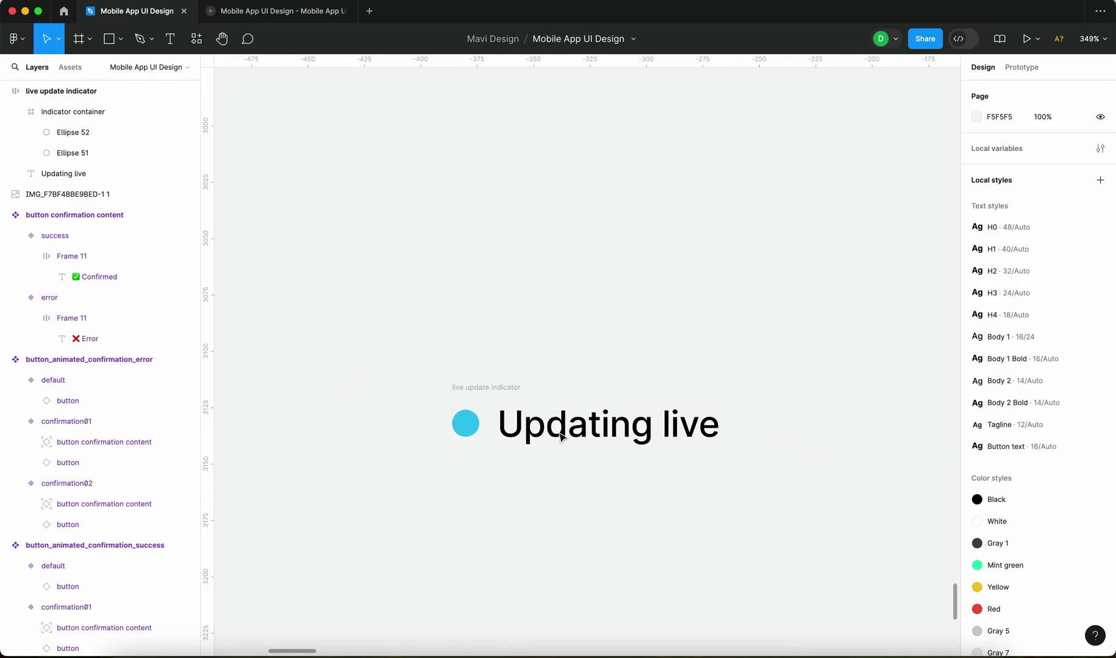
scroll(451, 404, up, 3)
- Turn the 'live update indicator' frame into a component
click(434, 382)
scroll(432, 381, right, 3)
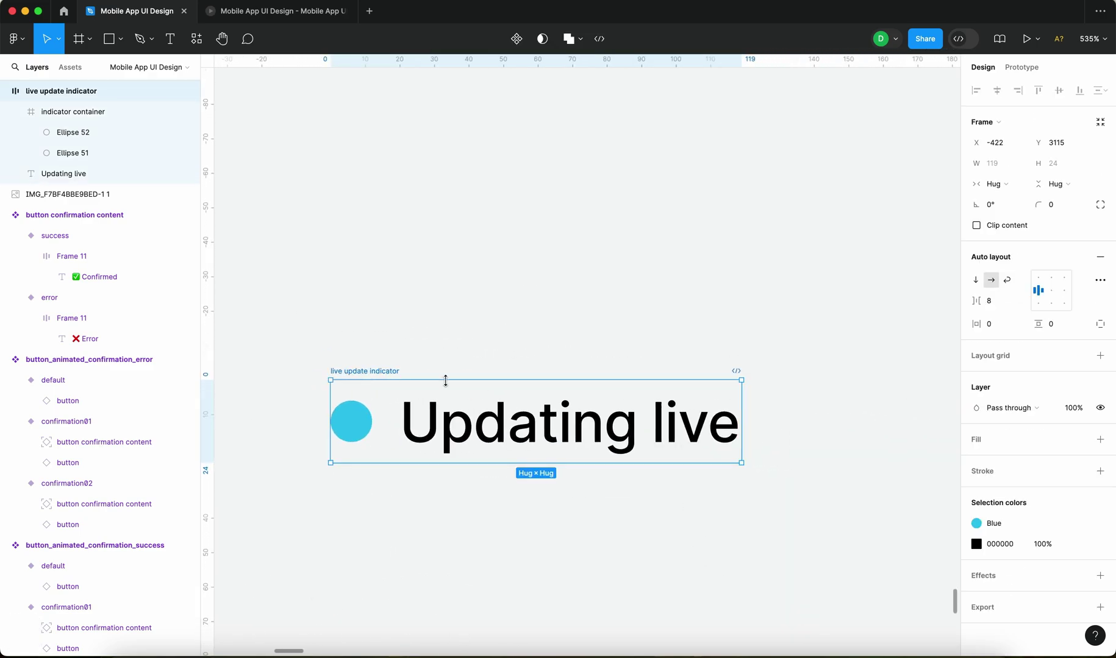
click(519, 417)
click(473, 317)
click(383, 372)
scroll(378, 360, down, 5)
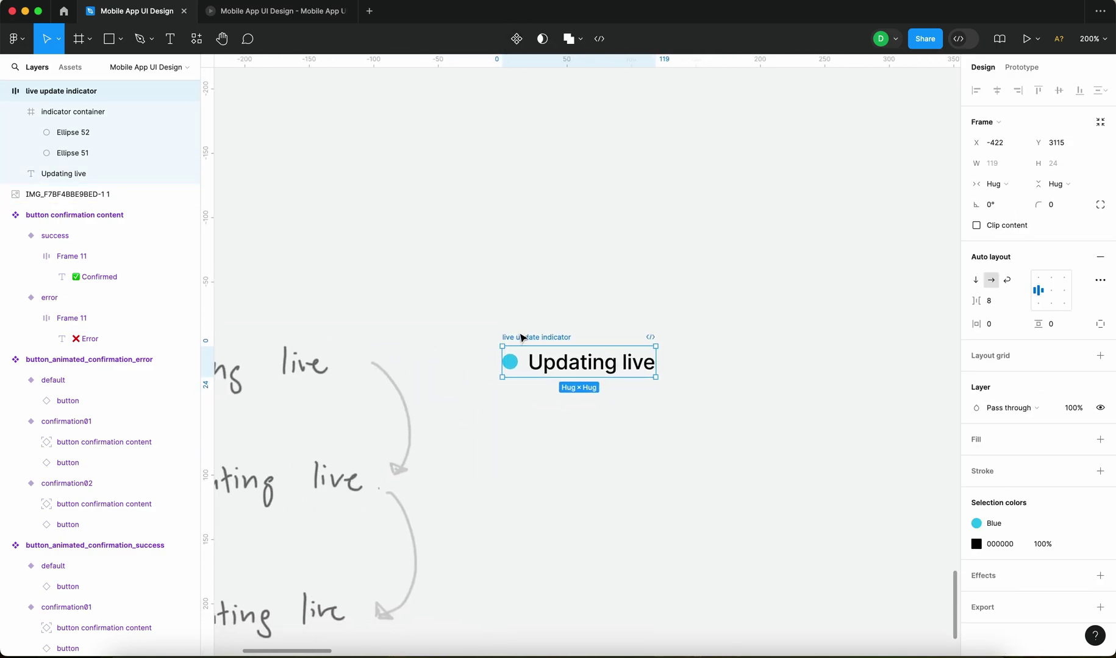
click(516, 38)
- Add a second variant to the component and select the variant set
scroll(594, 378, up, 3)
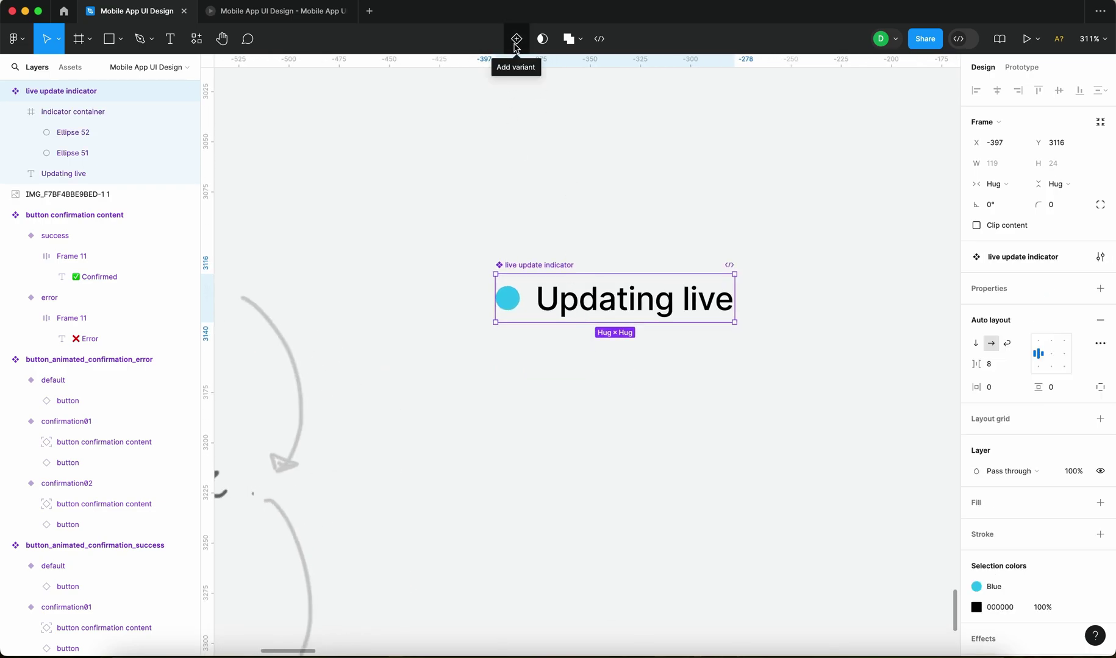
click(516, 42)
click(669, 131)
click(512, 225)
- Rename the variant property from Property 1 to 'state'
click(1079, 289)
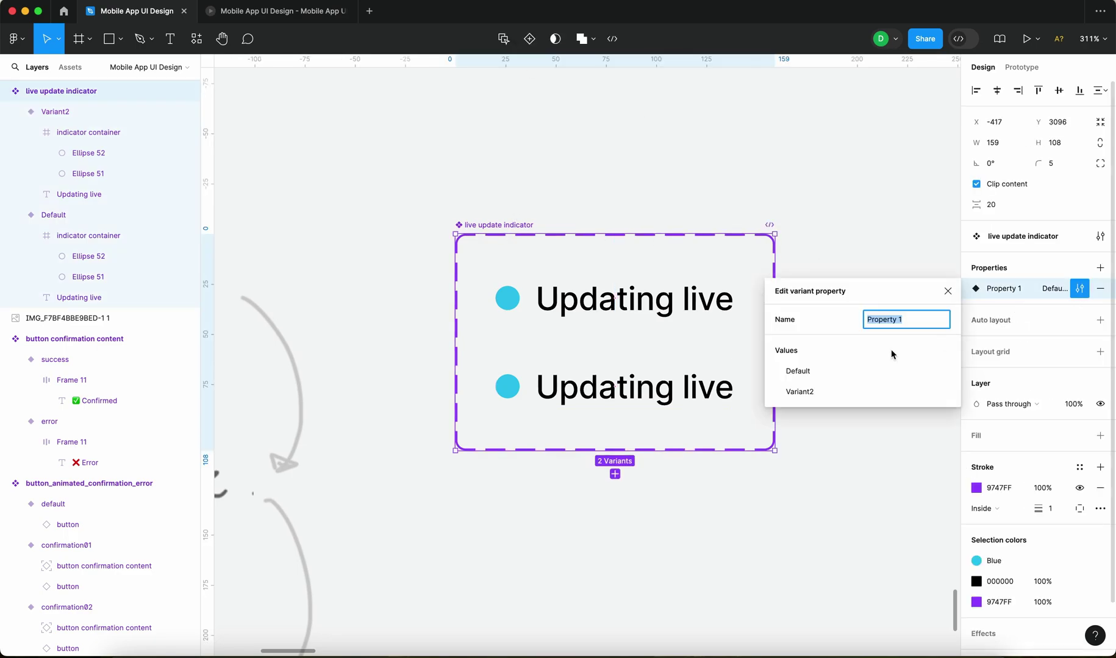
text(state)
key(Return)
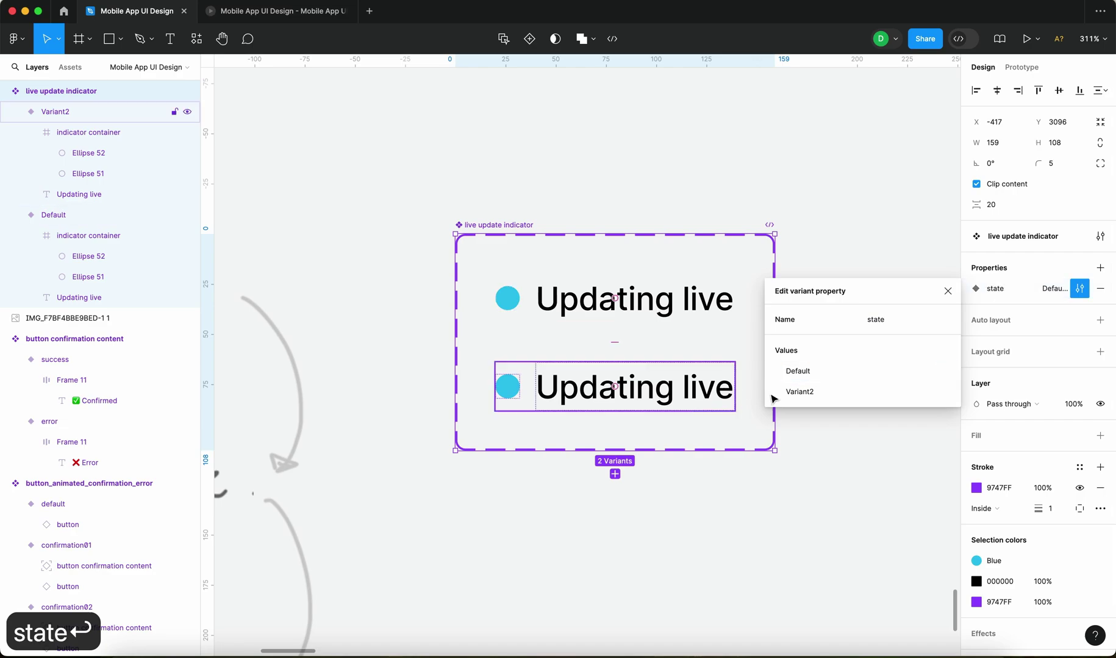
click(796, 377)
text(defa)
key(Return)
- Name the two state values 'start' and 'end'
click(797, 393)
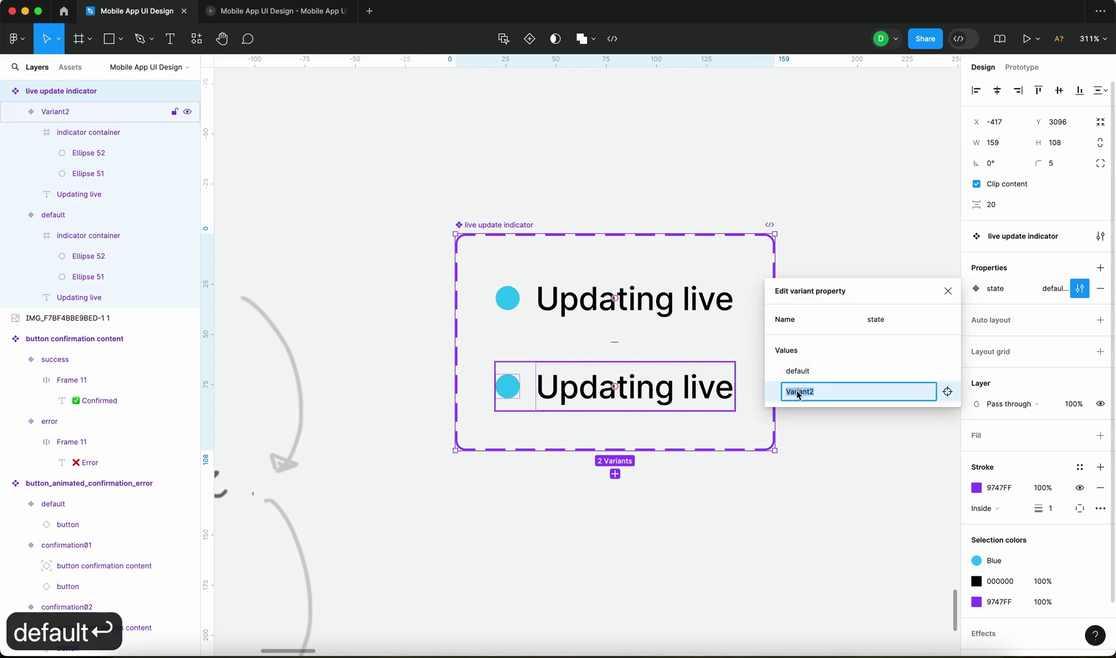
key(shift+Tab)
text(start)
click(806, 397)
text(end)
key(Return)
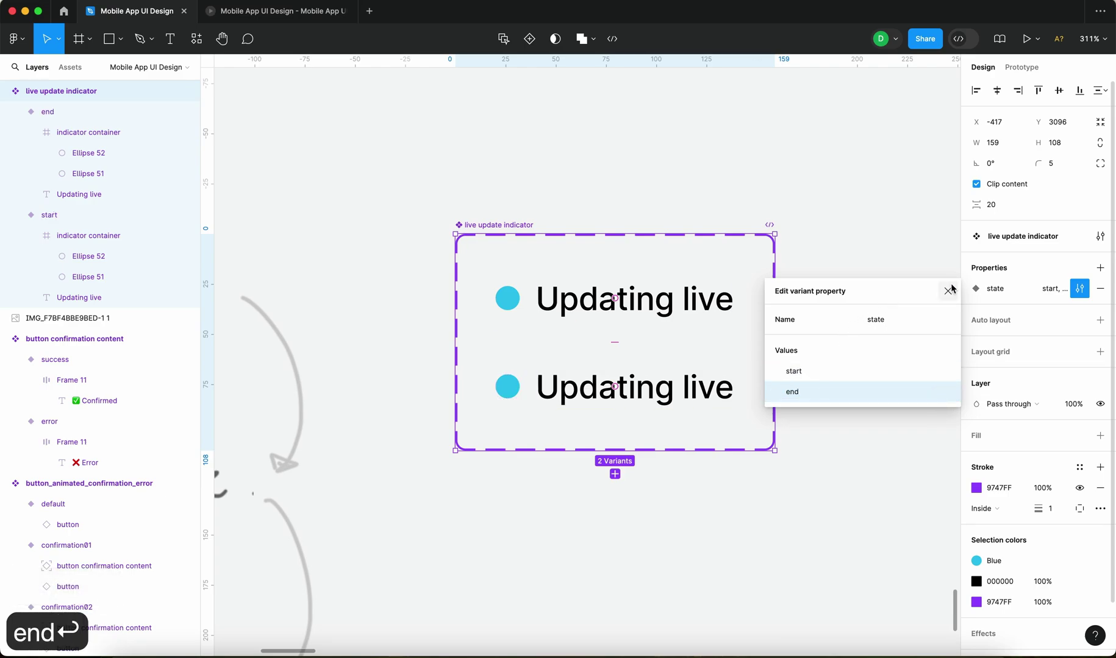
click(947, 290)
click(912, 329)
scroll(908, 335, up, 1)
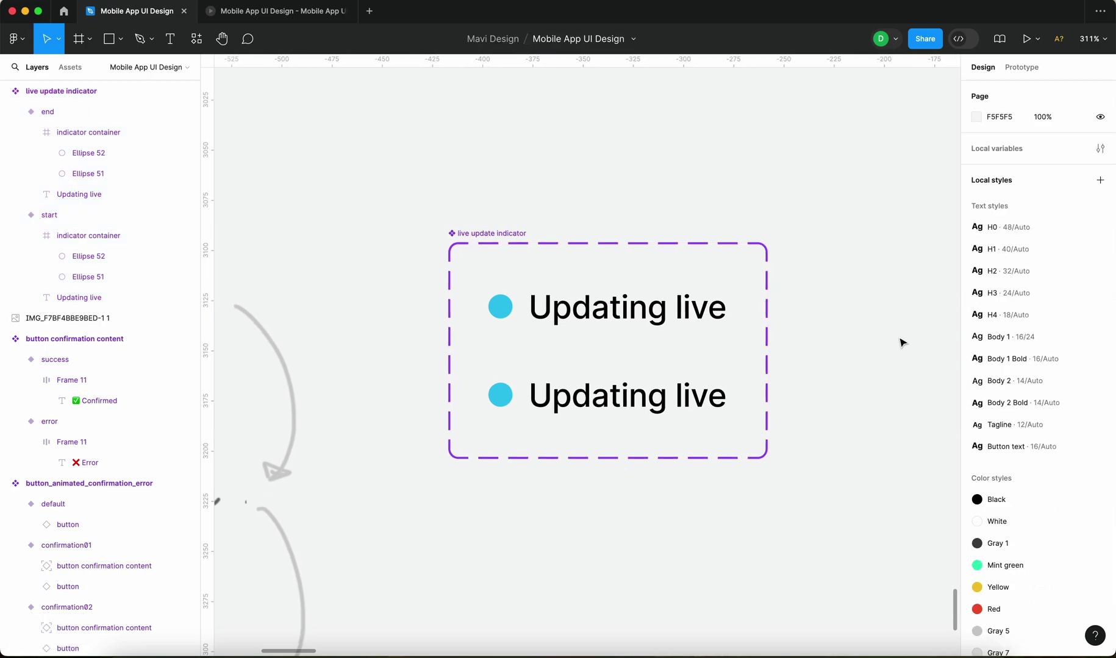
scroll(507, 400, up, 5)
super+click(496, 398)
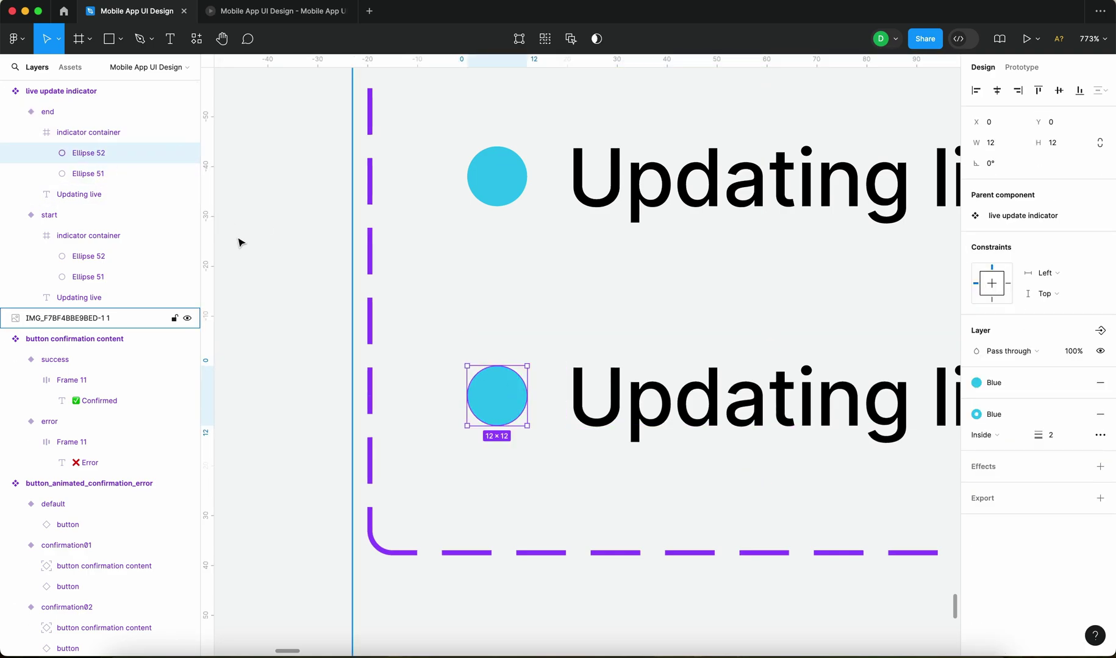
- Rename the stroked circles in both variants to circle_stroke
shift+click(131, 256)
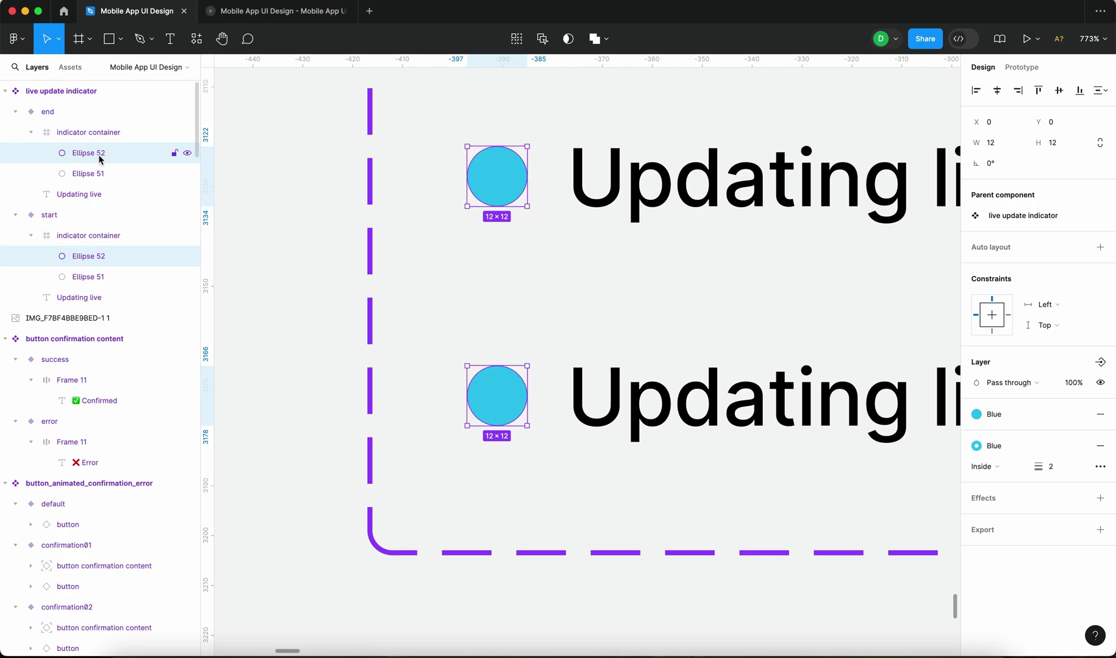
key(super+r)
text(circle_)
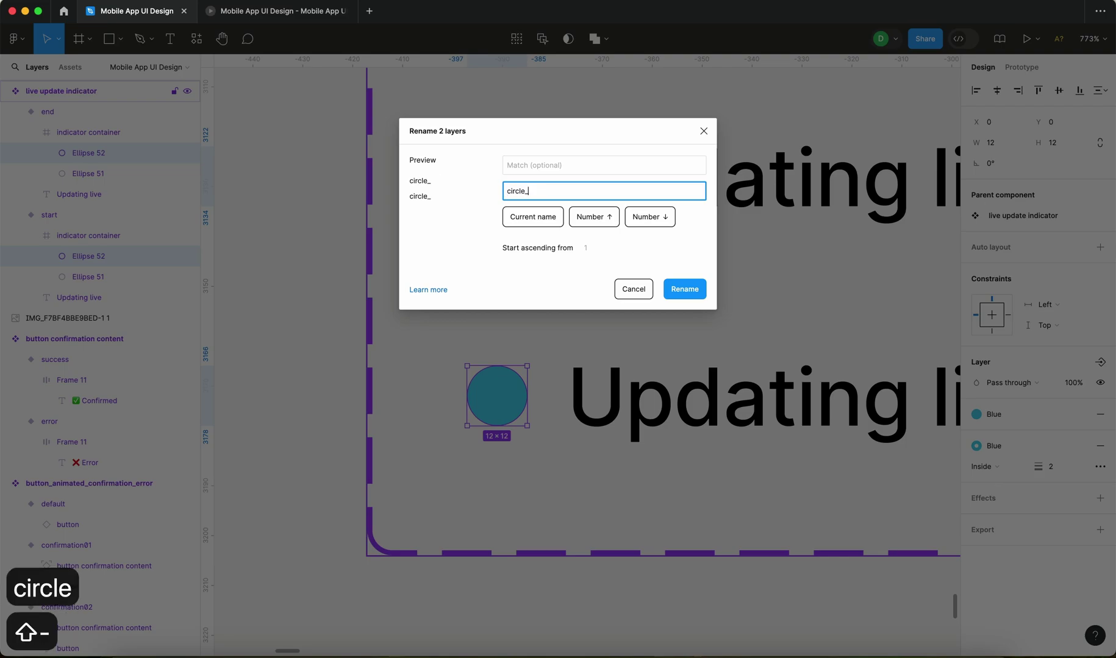
text(stroke)
key(Return)
- Rename the plain filled dots in both variants to circle_fill
click(92, 174)
super+click(99, 278)
key(super+r)
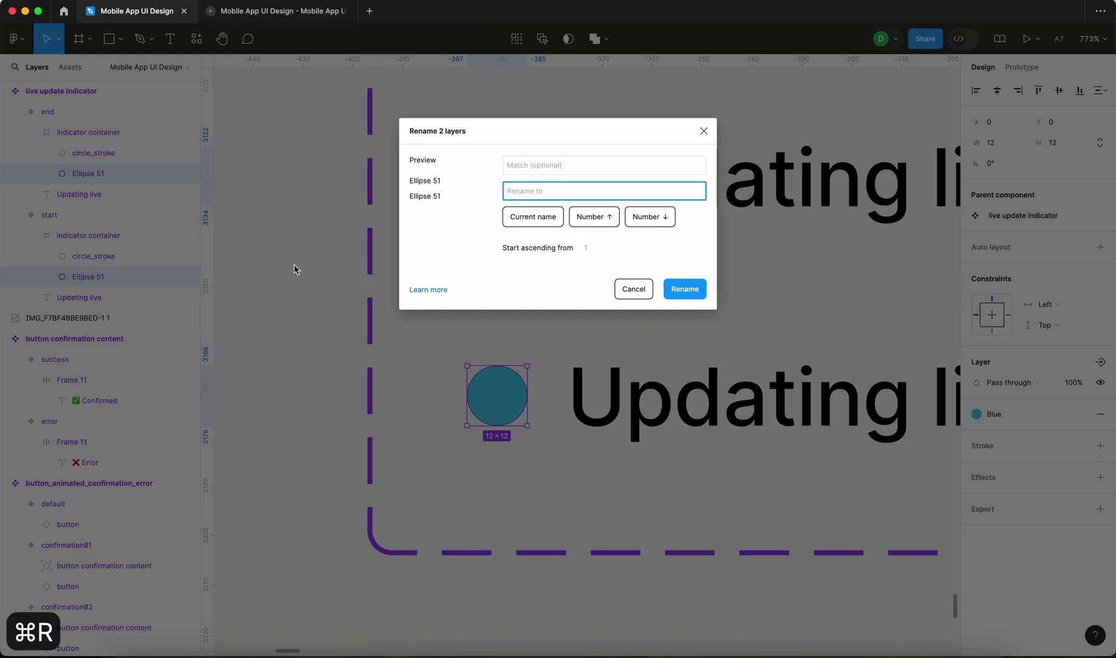
text(circle_fill)
key(Return)
- Select the circle_stroke layers in both the end and start variants
click(113, 156)
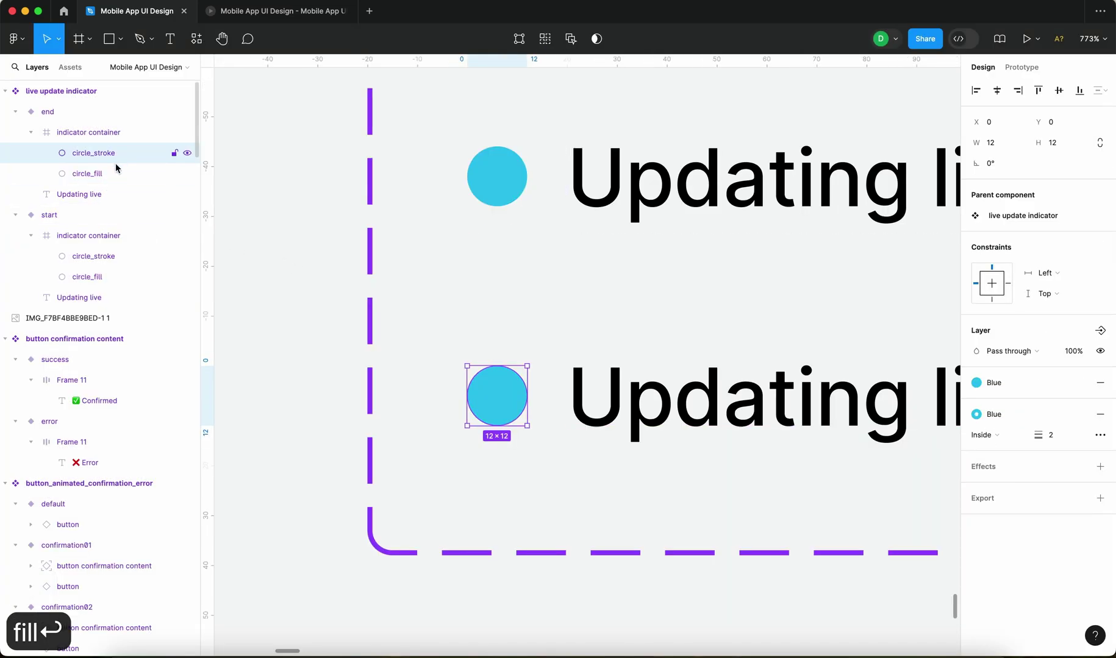
super+click(97, 257)
scroll(366, 250, up, 3)
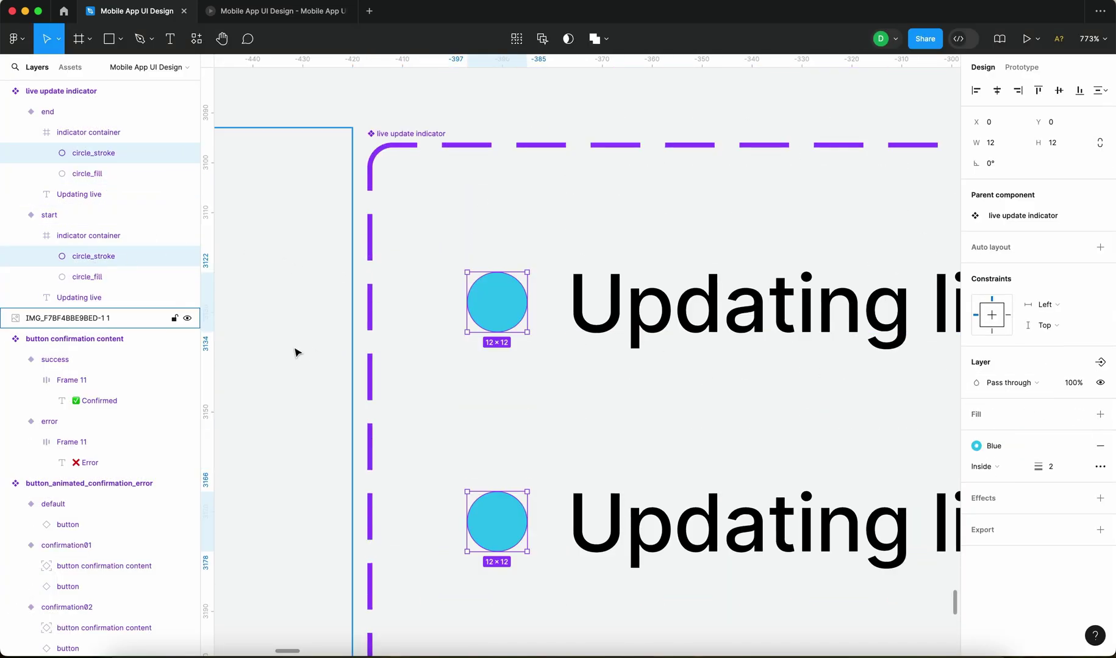
scroll(328, 393, down, 10)
- Alt-drag an instance of the start variant into the mockup's Animated components section
click(693, 322)
click(482, 390)
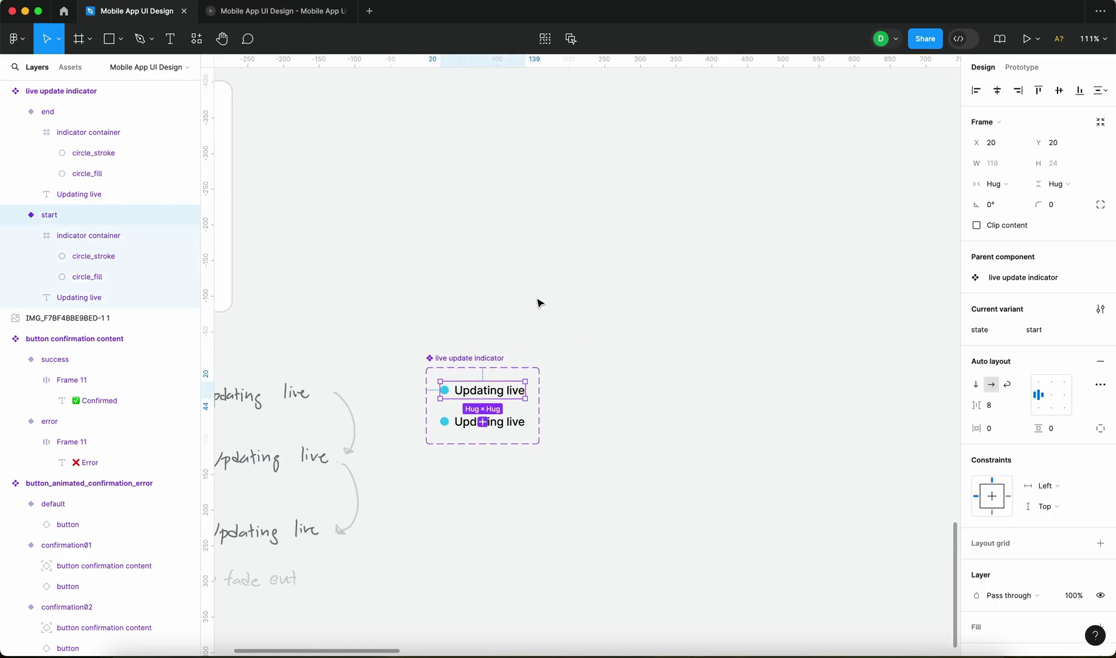
drag(483, 394, 687, 321)
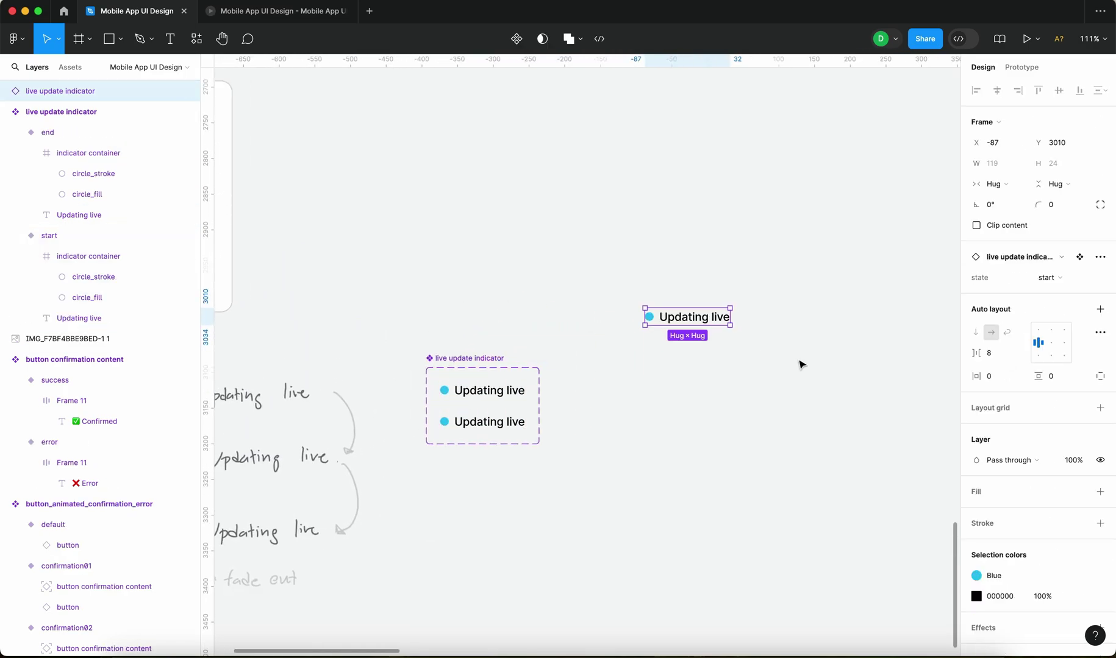
scroll(561, 382, down, 6)
scroll(667, 321, up, 5)
drag(559, 386, 634, 432)
scroll(660, 324, up, 10)
click(494, 443)
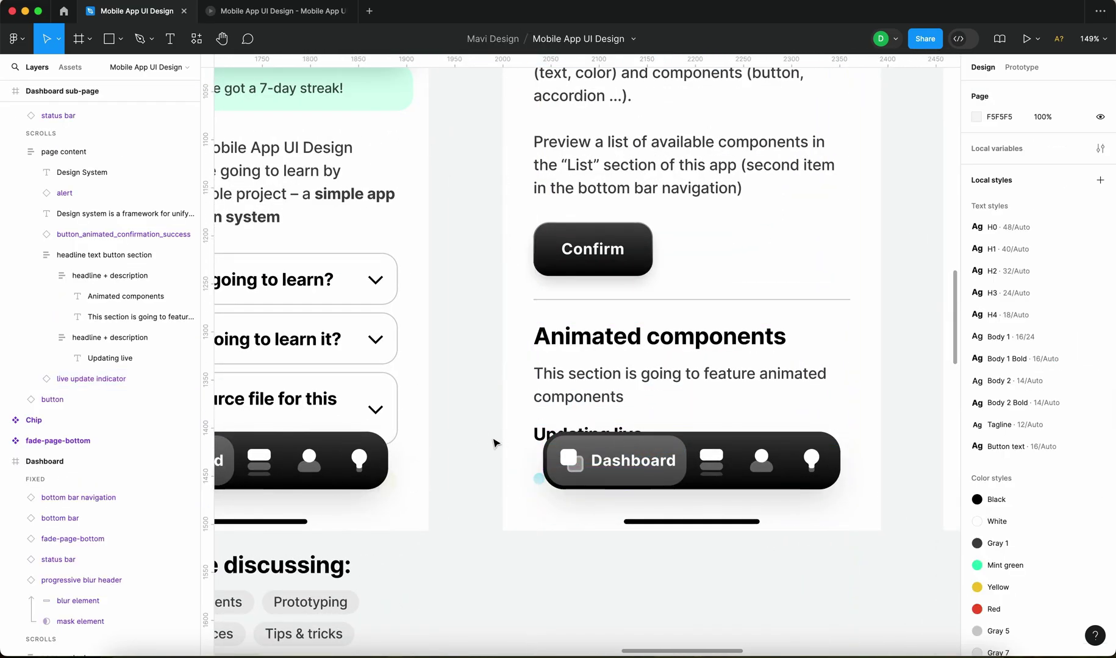
- Check the placed indicator on the prototype's Design System screen, then return to the design file
click(294, 12)
click(548, 495)
scroll(618, 388, down, 4)
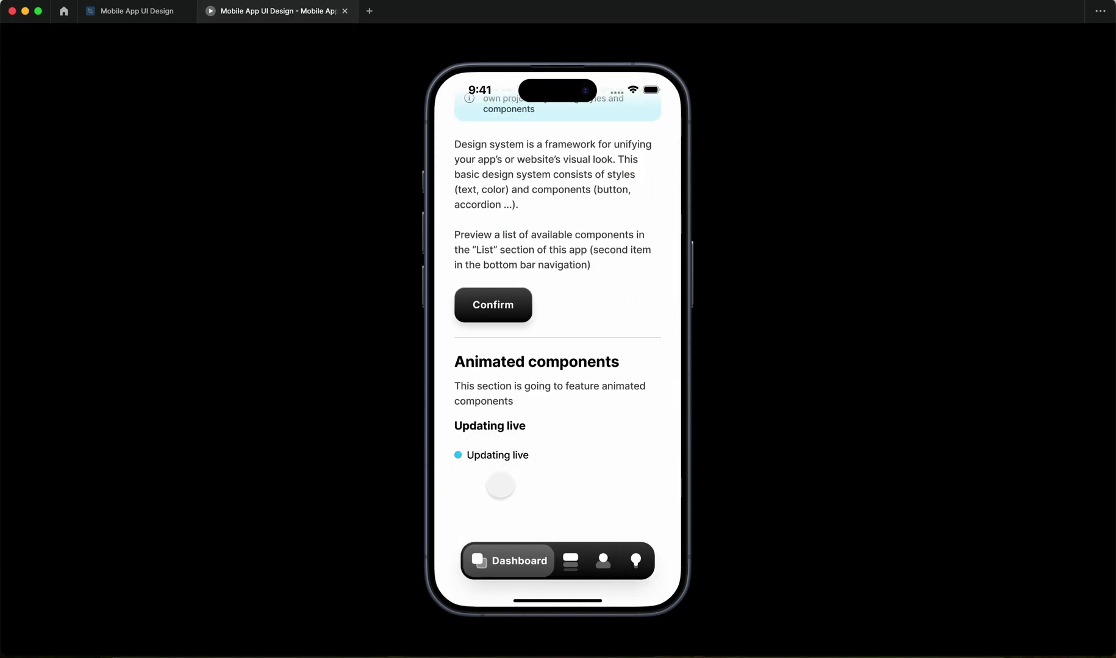
click(131, 11)
scroll(403, 381, down, 10)
scroll(348, 531, up, 5)
scroll(481, 516, up, 8)
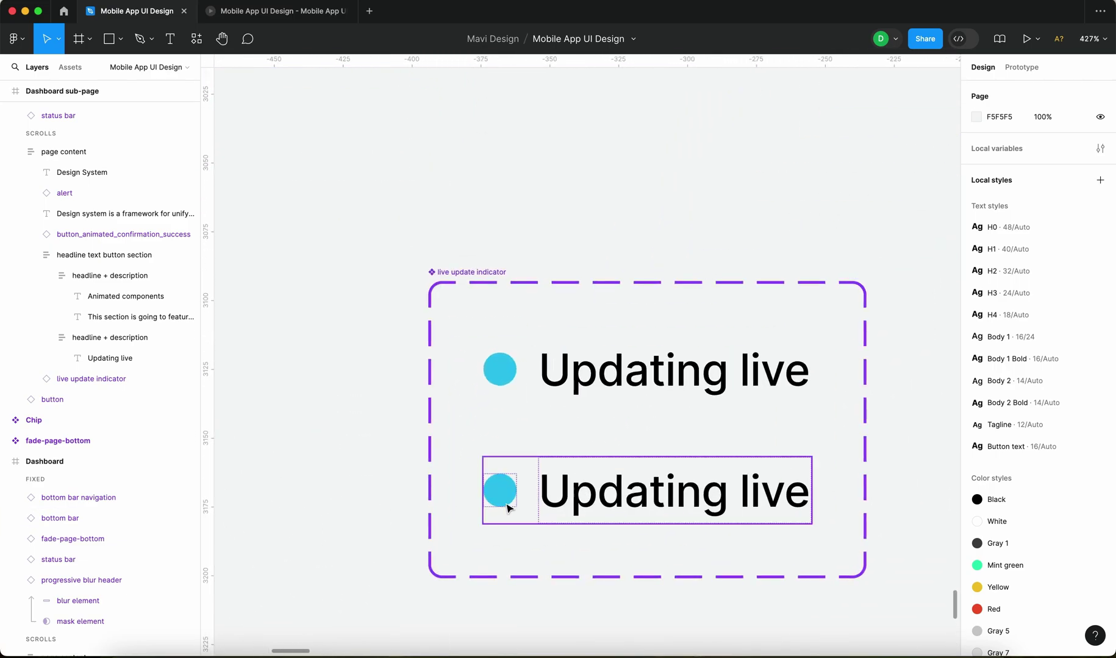
- Enlarge the end variant's circle_stroke into a 40×40 ring around the dot
scroll(508, 507, up, 5)
double_click(511, 507)
scroll(410, 392, down, 5)
scroll(410, 393, down, 1)
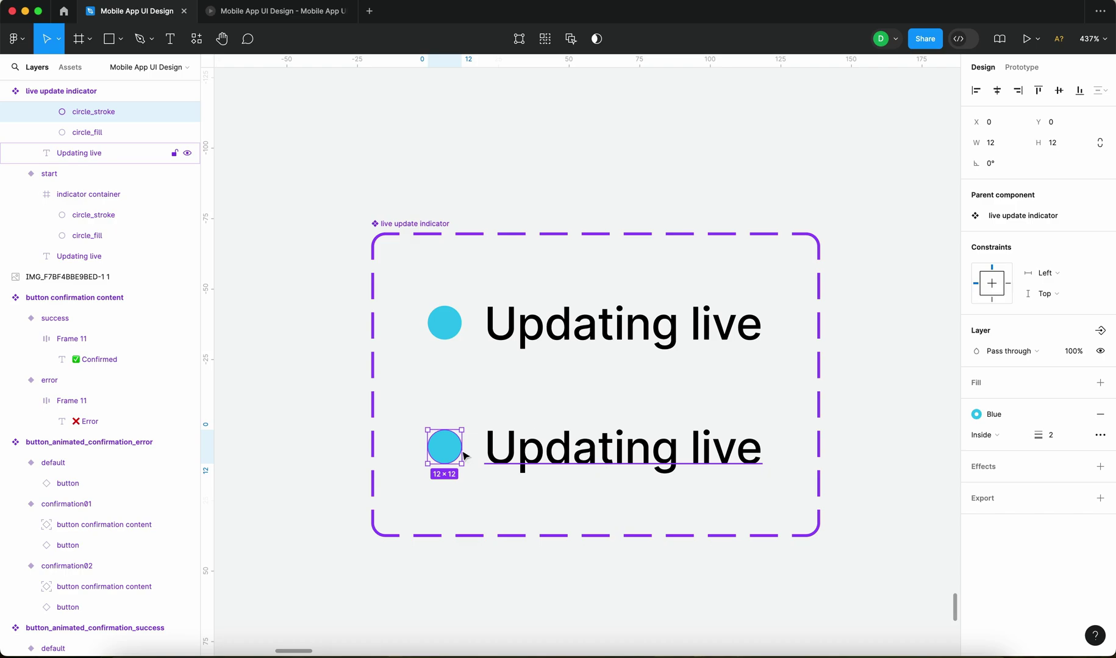
scroll(437, 431, up, 5)
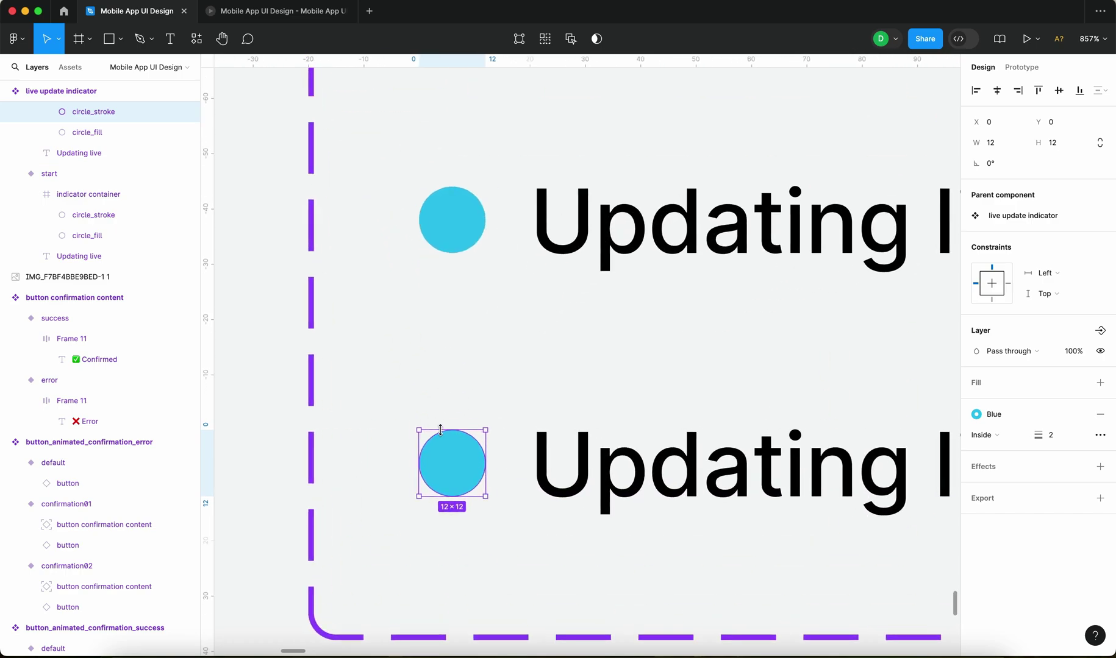
drag(440, 430, 460, 352)
- Set the ring's layer opacity to 0%
click(268, 353)
scroll(254, 393, down, 5)
scroll(466, 379, up, 5)
click(466, 378)
scroll(560, 466, up, 2)
scroll(560, 466, right, 2)
click(1068, 355)
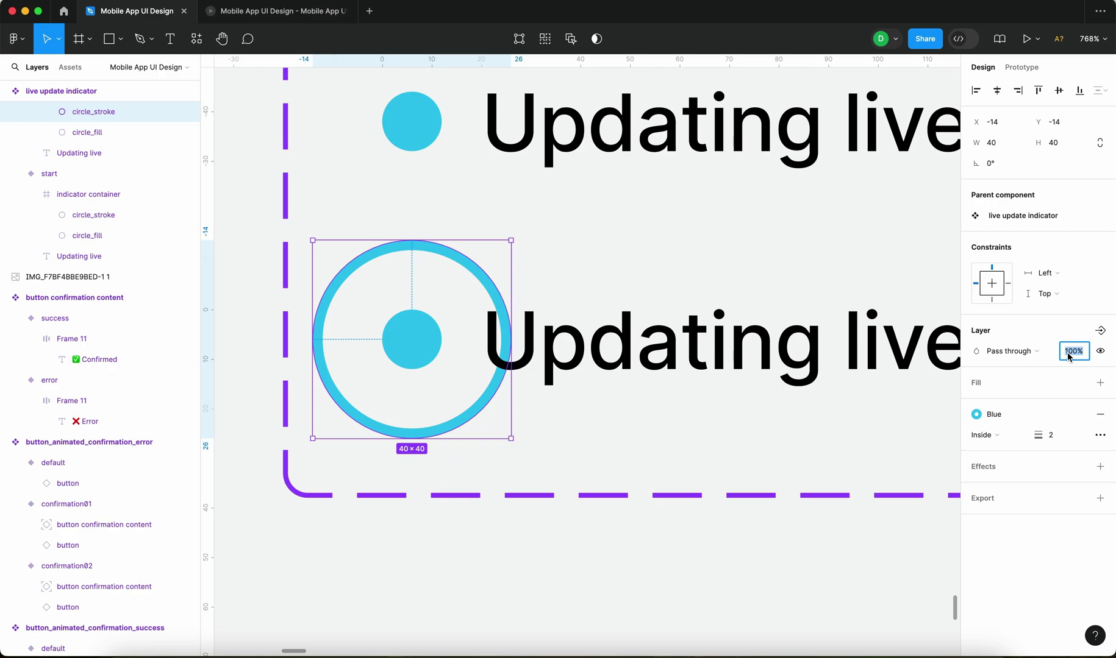
text(0)
key(Return)
- Constrain all four circle layers in both variants to Center horizontally and vertically
click(830, 586)
click(122, 113)
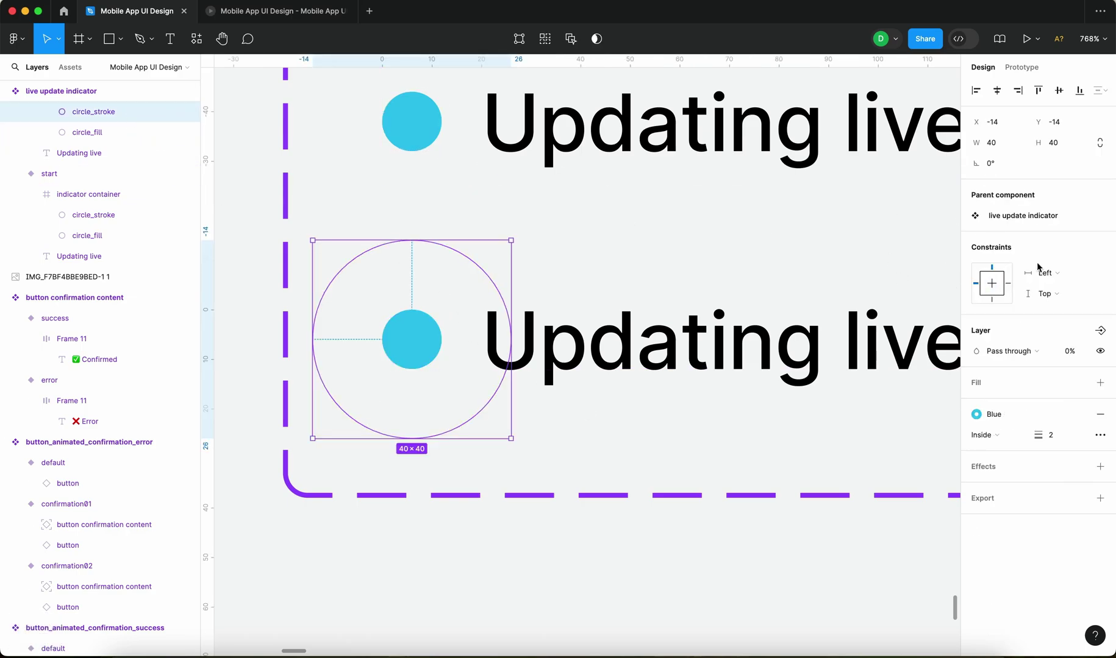
shift+click(177, 235)
click(1044, 305)
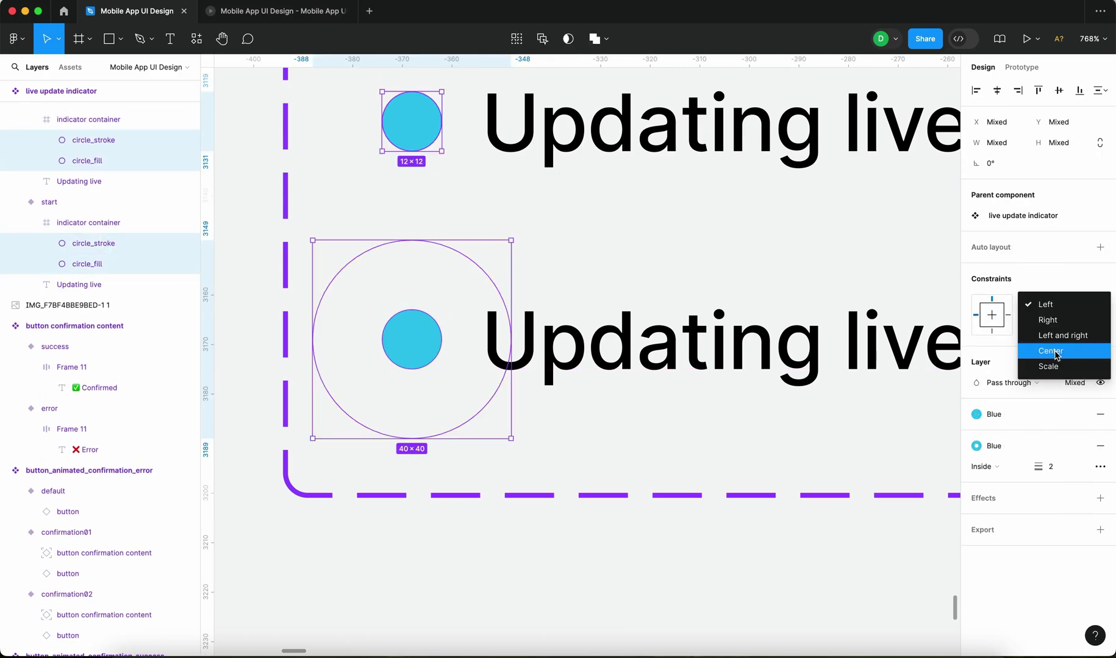
click(1050, 351)
click(1044, 320)
click(1051, 367)
click(750, 533)
click(437, 142)
click(438, 142)
scroll(562, 229, up, 2)
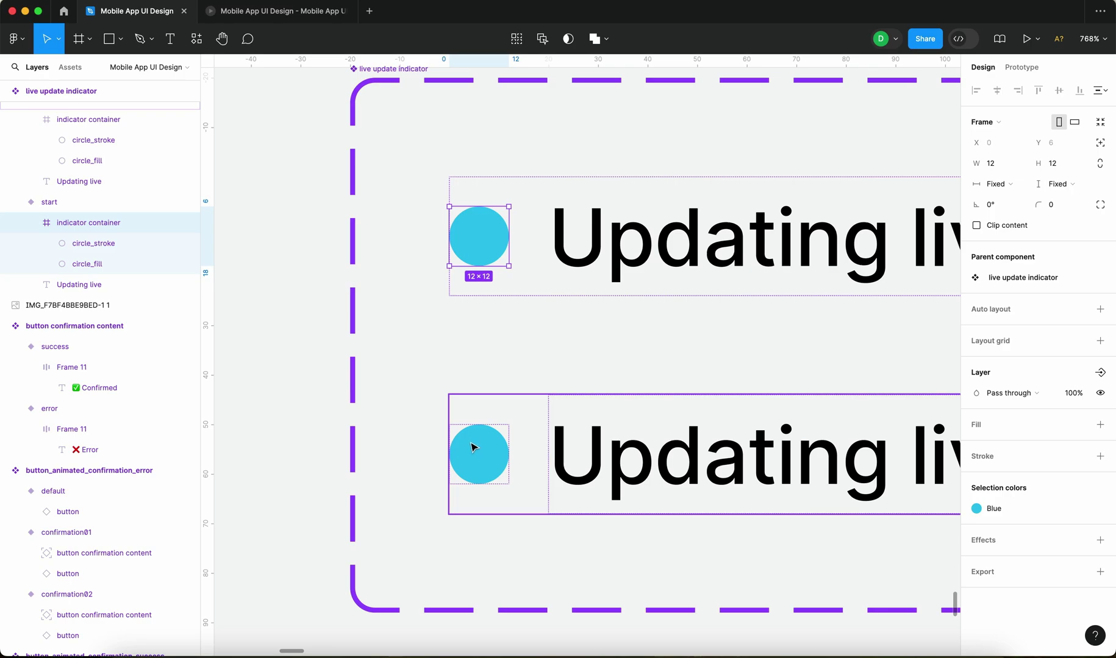
- Inspect both indicators' circle_stroke rings, briefly hiding circle_fill to check the stroke
scroll(440, 411, down, 3)
click(334, 426)
click(504, 441)
click(448, 431)
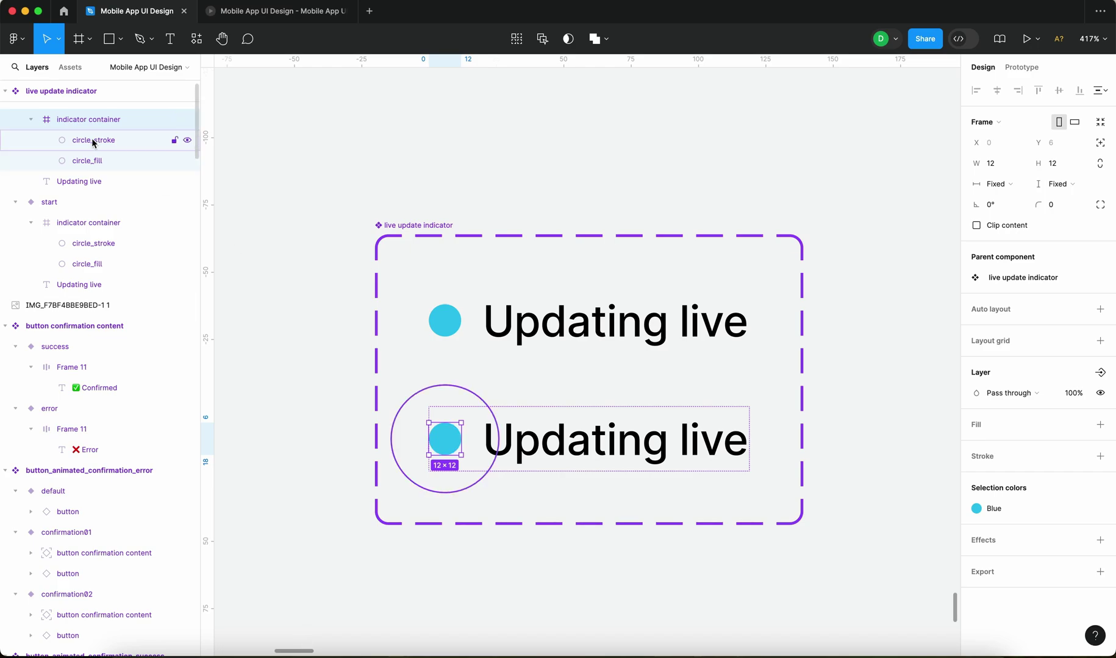
click(422, 428)
scroll(442, 421, up, 5)
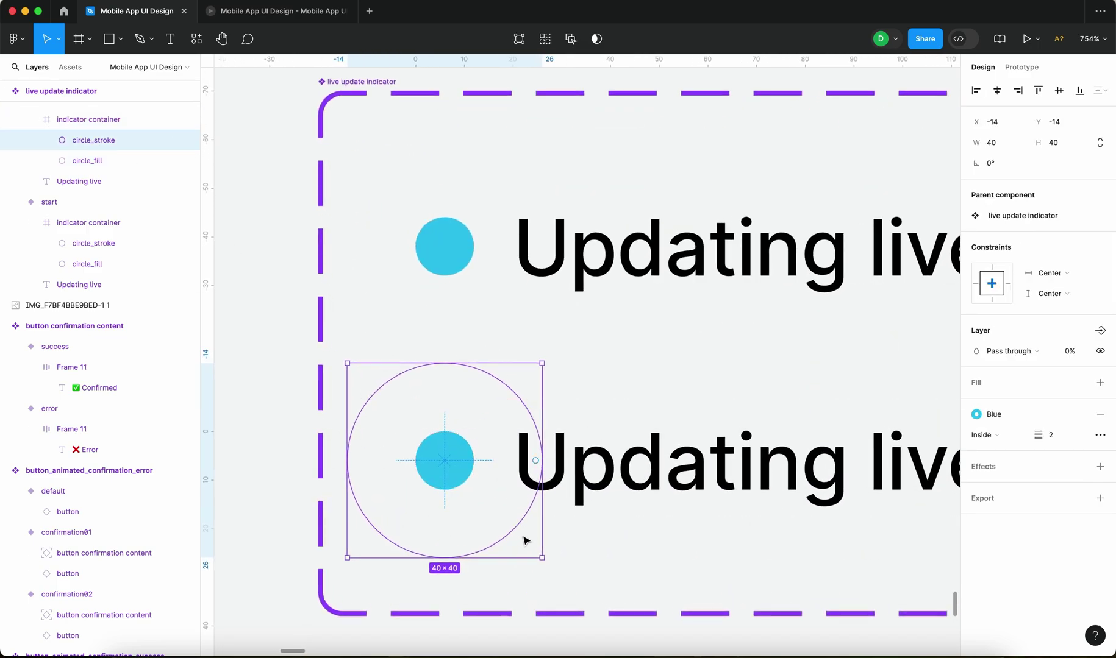
click(451, 253)
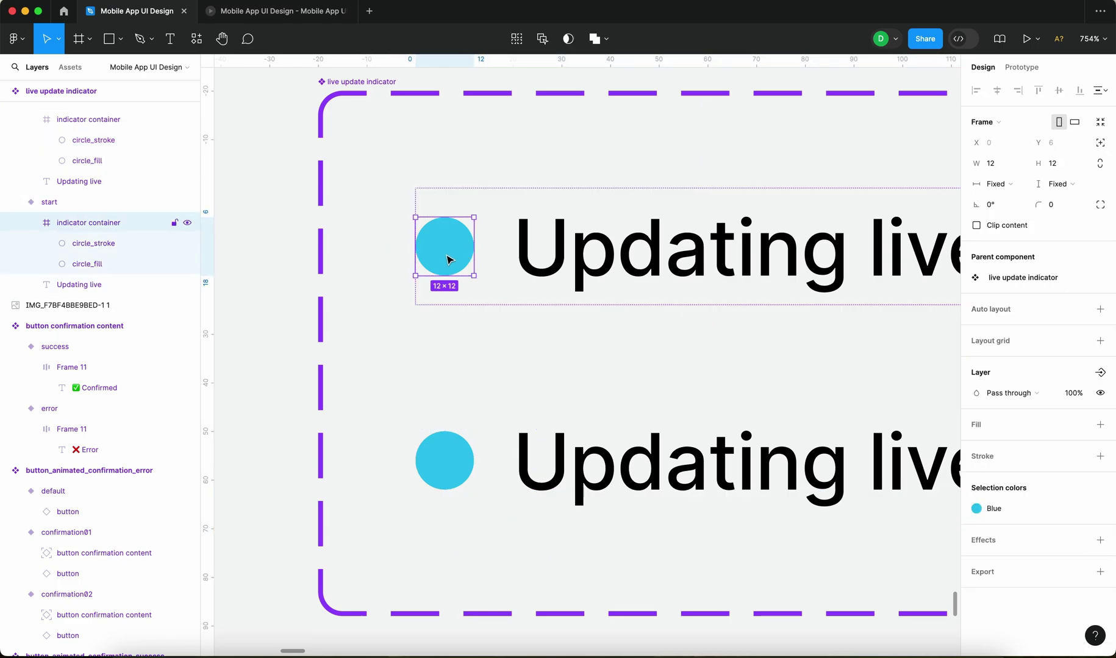
click(449, 259)
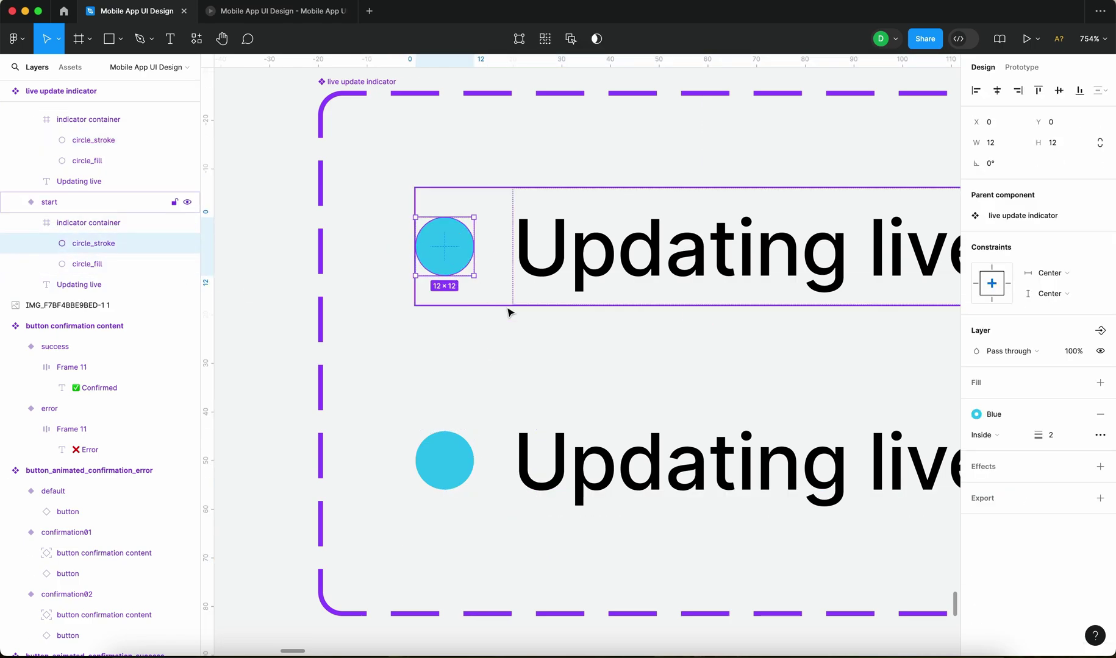
click(127, 272)
click(187, 264)
click(186, 264)
- Review the start and end variants of the live update indicator set
click(295, 389)
click(651, 250)
click(667, 440)
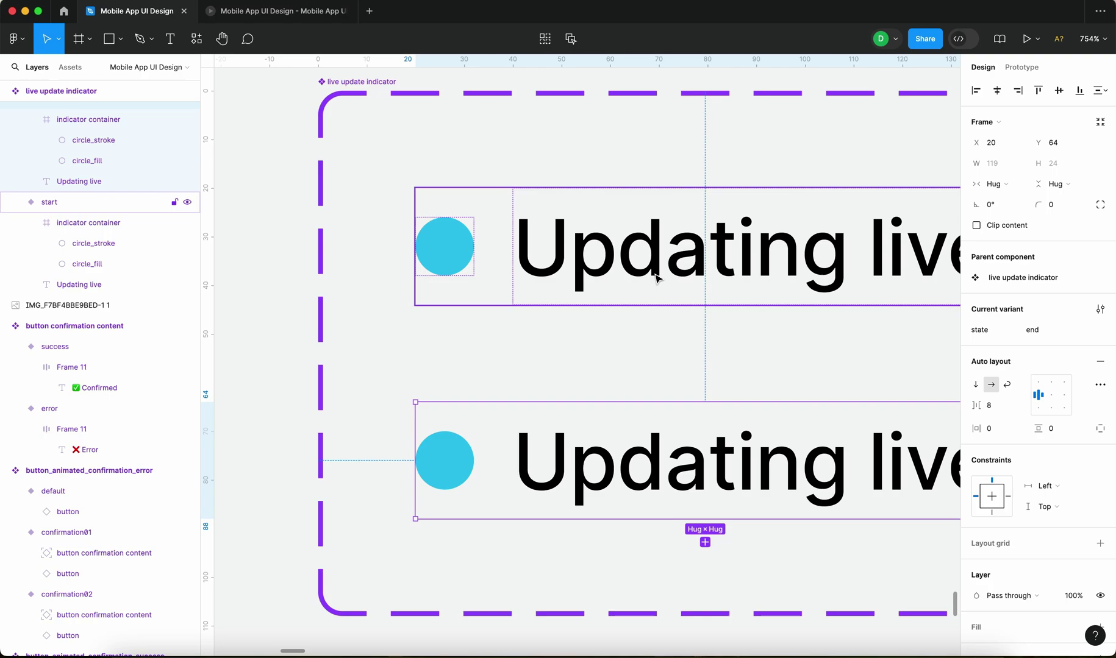
click(656, 278)
scroll(648, 282, down, 5)
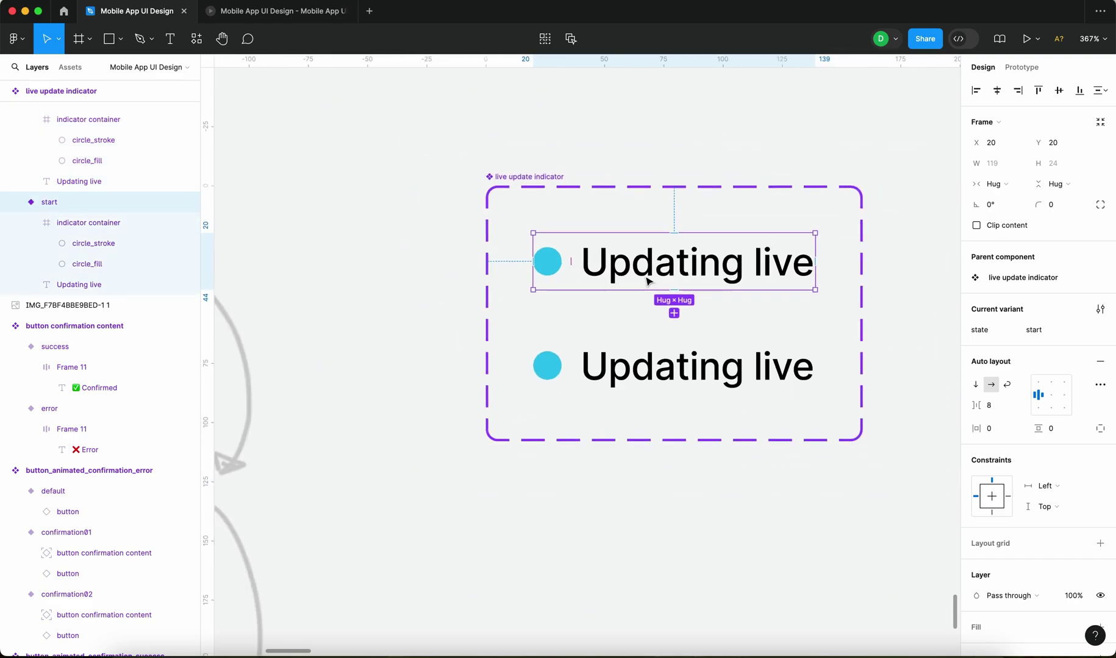
click(708, 372)
click(720, 299)
click(878, 314)
drag(891, 326, 834, 349)
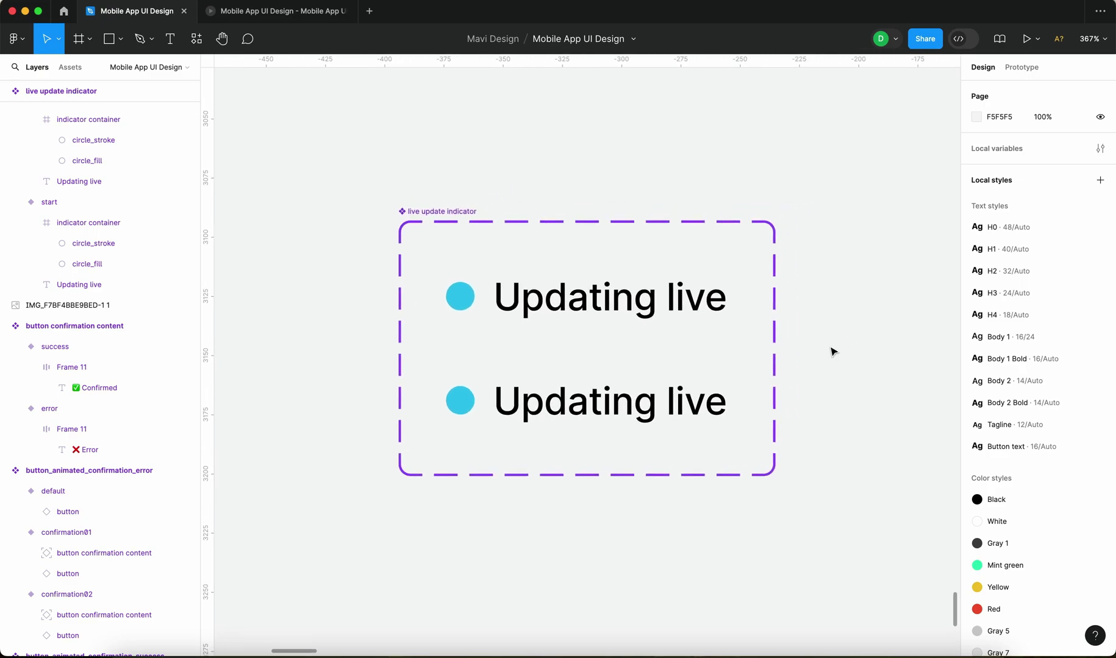
click(710, 306)
click(813, 316)
- Restart the prototype and view the indicator under Animated components on the Design System screen
click(269, 12)
key(r)
scroll(566, 382, down, 5)
click(464, 506)
scroll(575, 427, down, 2)
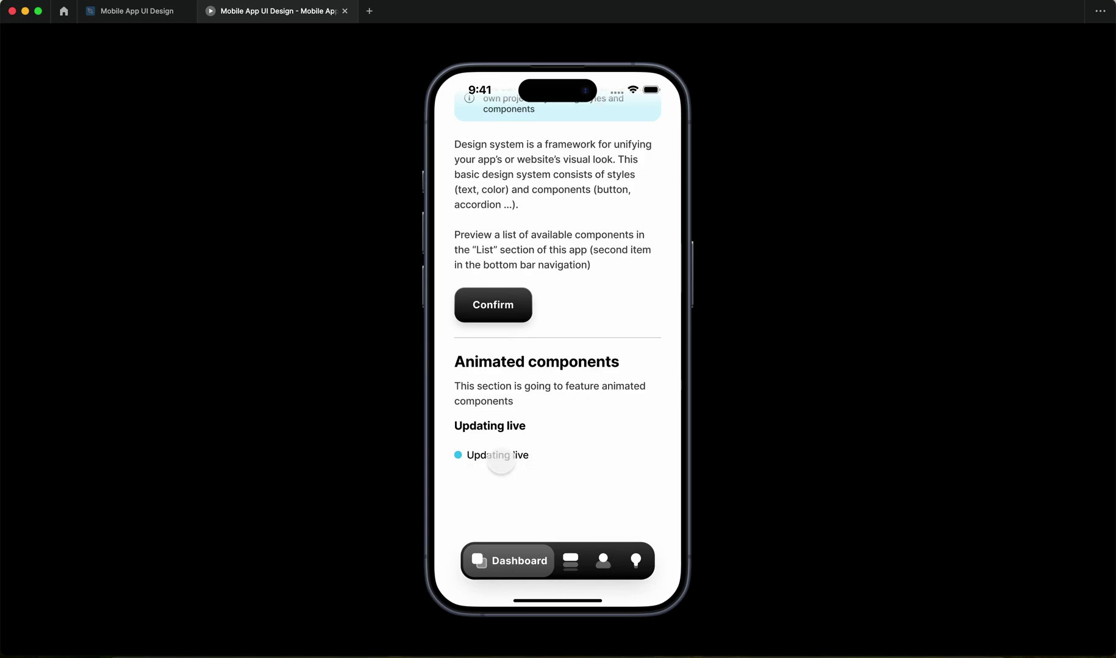
click(137, 11)
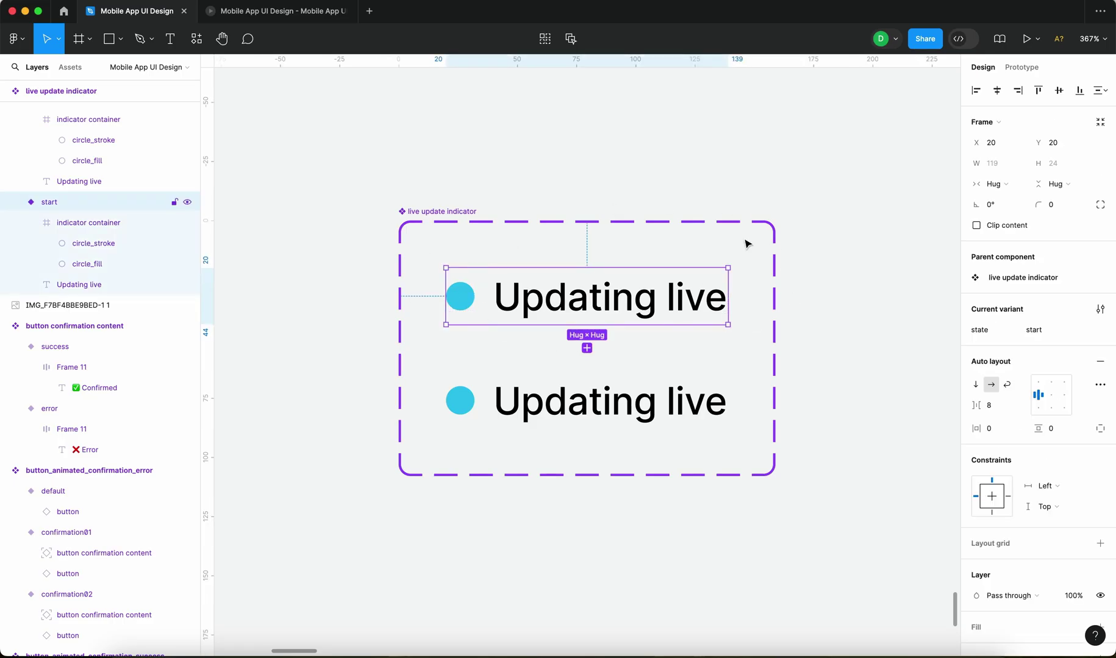
- Connect start to end with an After delay trigger, Smart animate and 300ms duration
click(1018, 68)
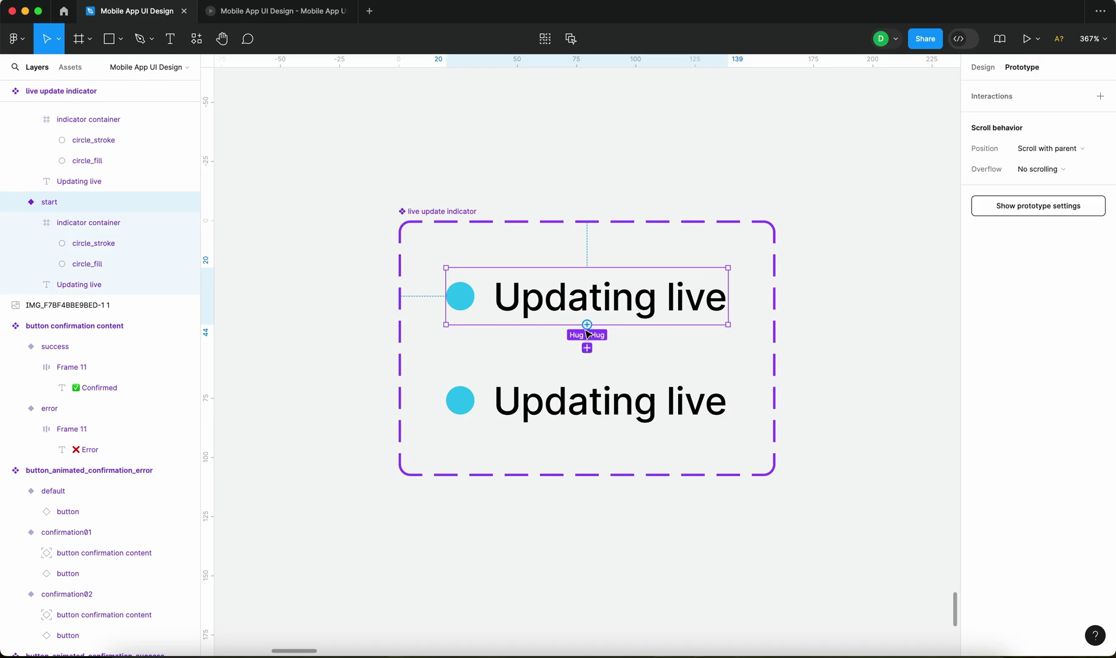
drag(591, 330, 702, 387)
scroll(745, 359, down, 1)
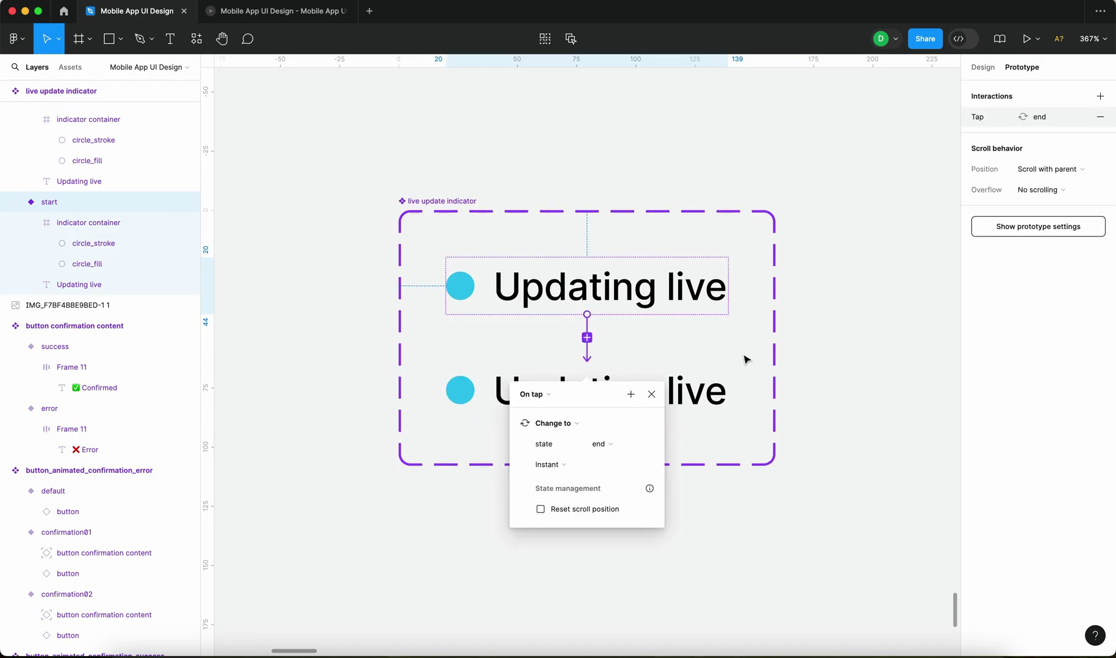
click(549, 395)
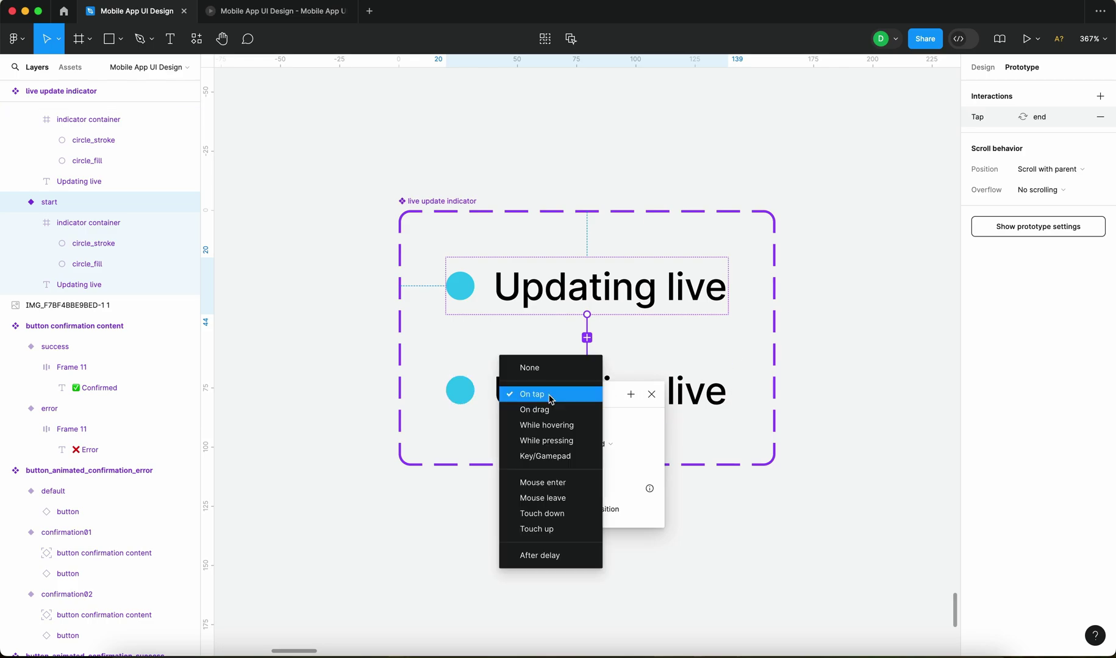
click(564, 559)
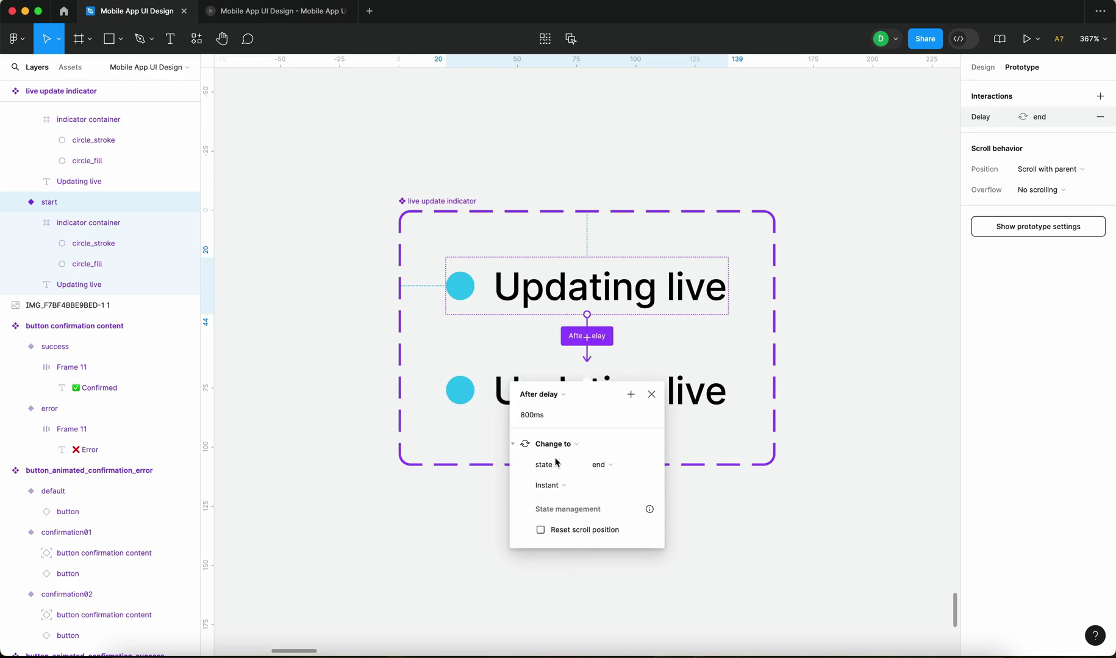
click(559, 485)
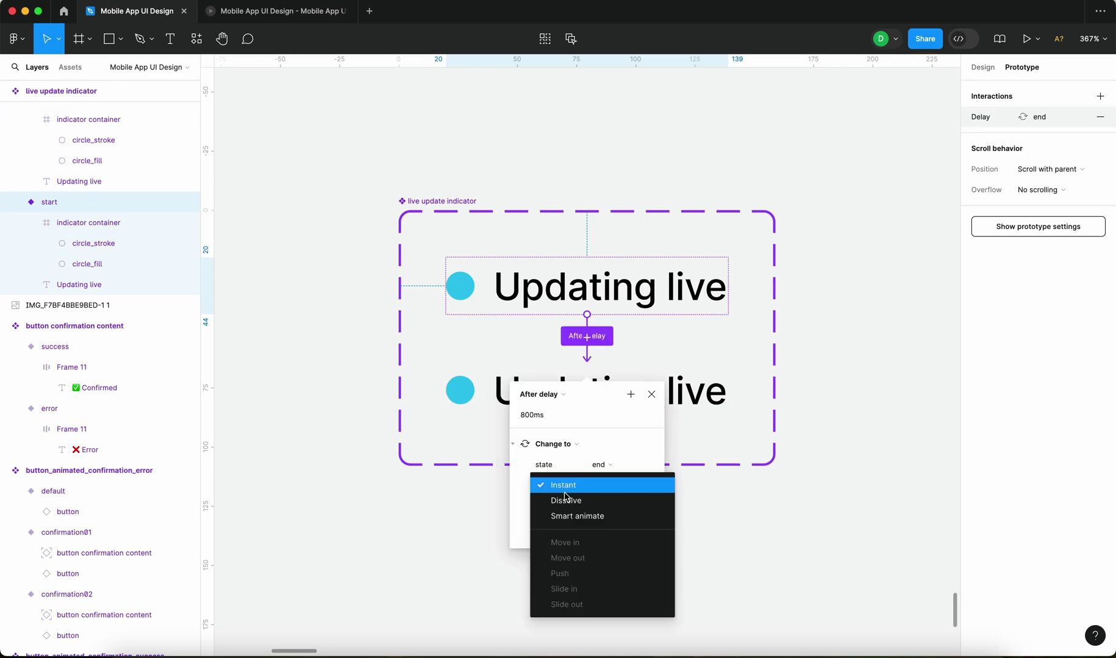
click(576, 522)
click(618, 511)
text(300)
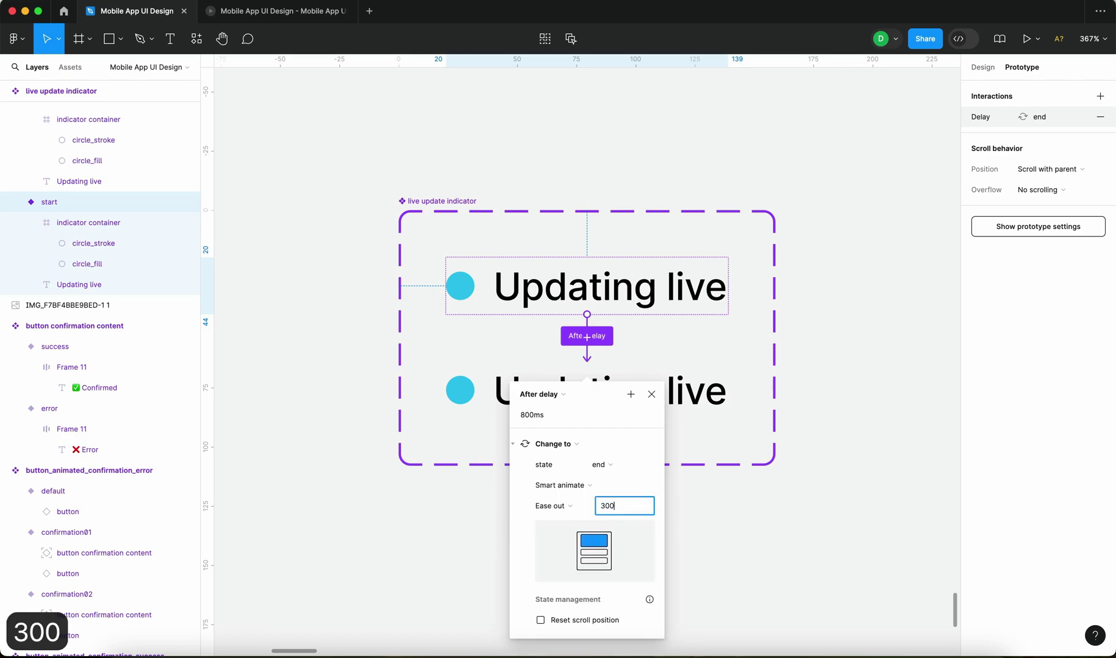
key(Return)
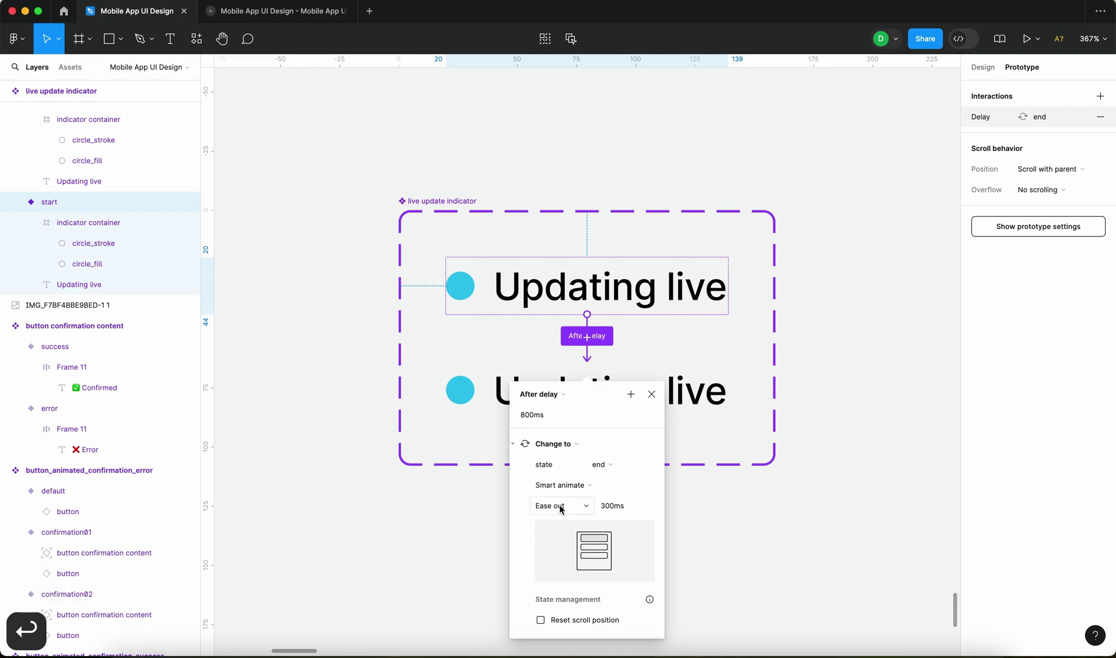
click(558, 506)
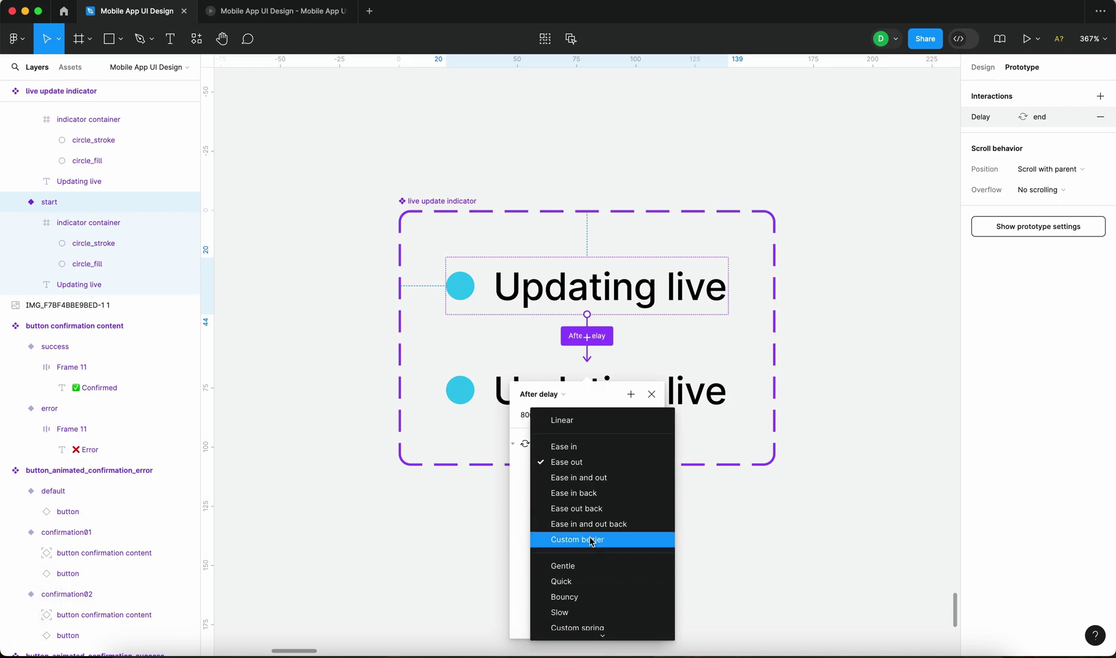
- Switch the easing to a custom bezier curve of 0.32, 0.68, 0.63, 0.99
click(590, 538)
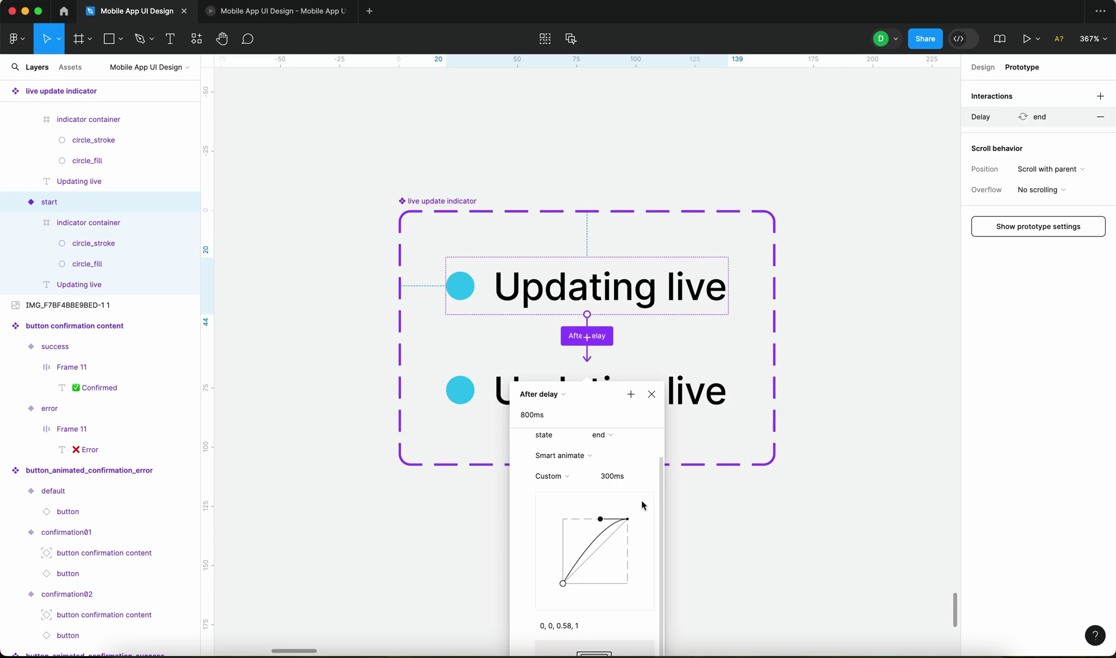
drag(587, 399, 827, 230)
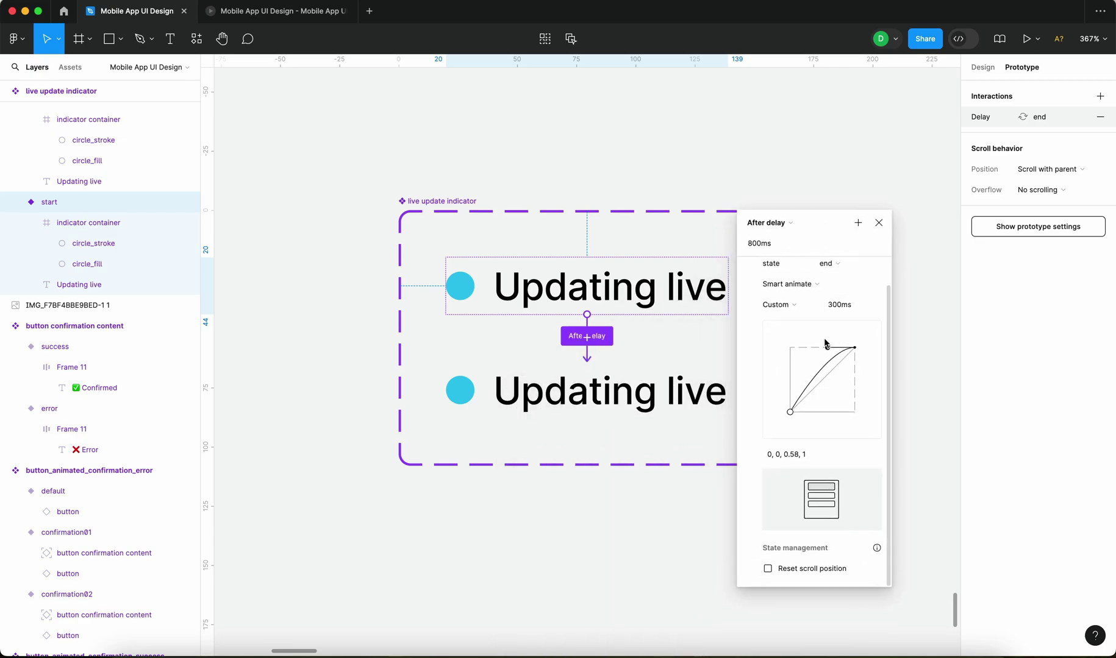
mouse_move(828, 349)
mouse_down()
mouse_move(795, 347)
mouse_move(845, 352)
mouse_move(805, 352)
mouse_move(830, 348)
mouse_up()
drag(790, 412, 808, 373)
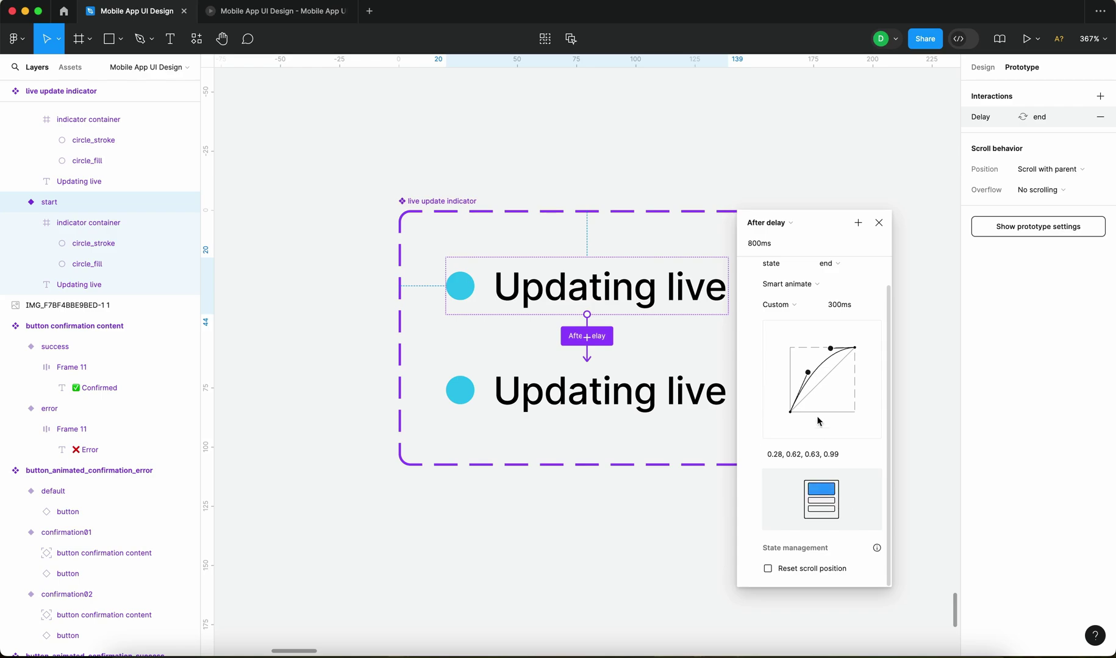
click(786, 305)
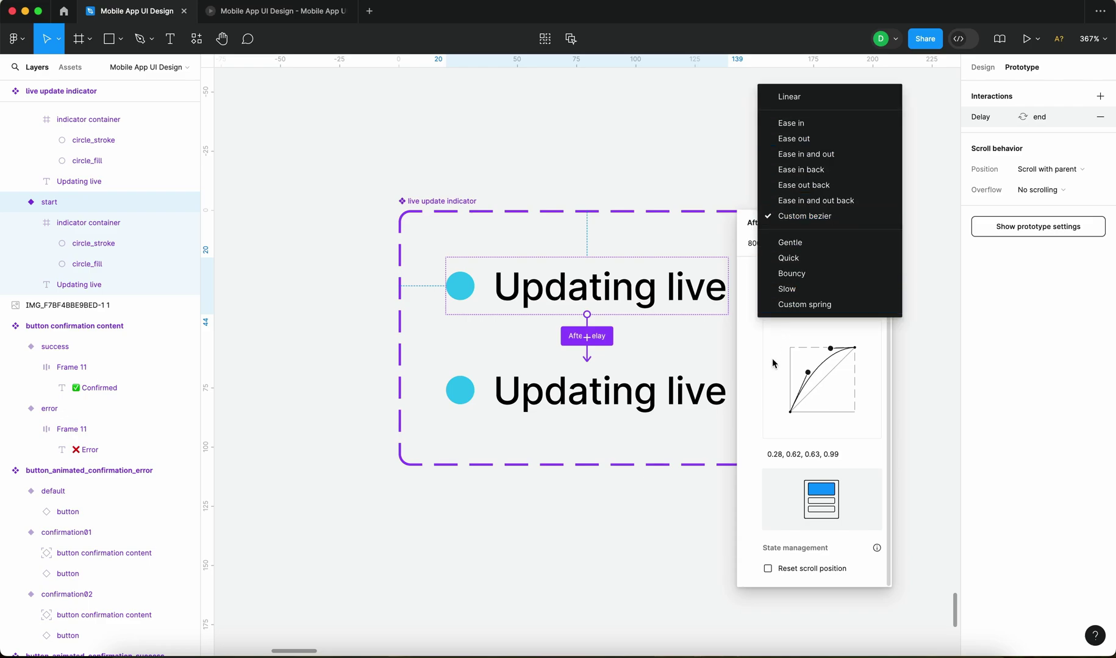
click(756, 377)
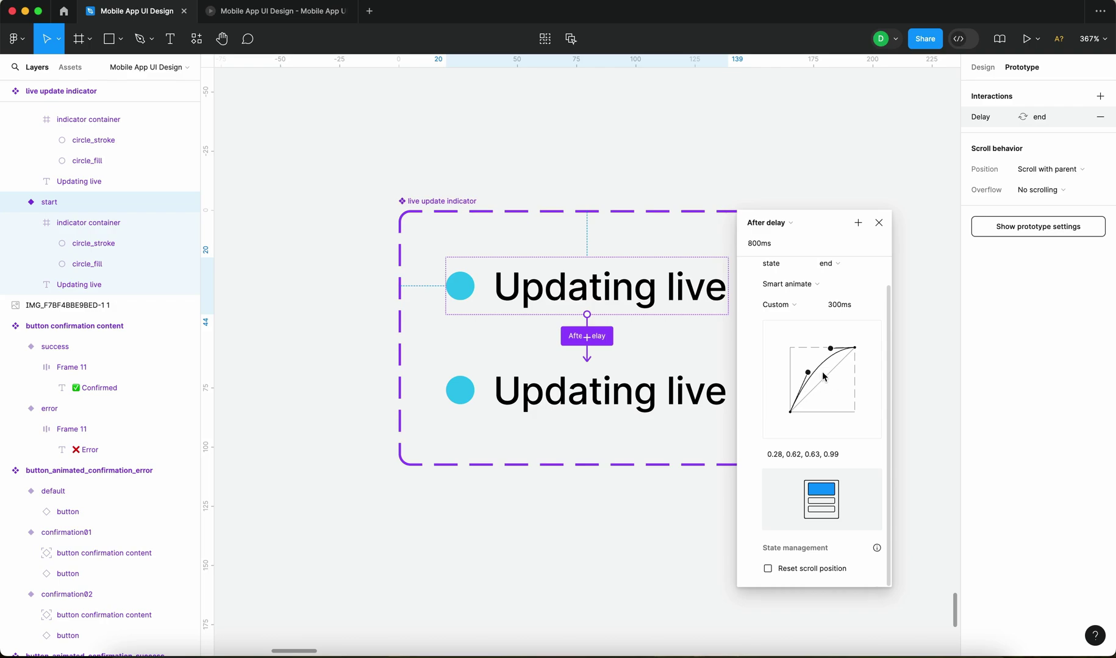
mouse_move(806, 372)
mouse_down()
mouse_move(812, 364)
mouse_move(806, 376)
mouse_up()
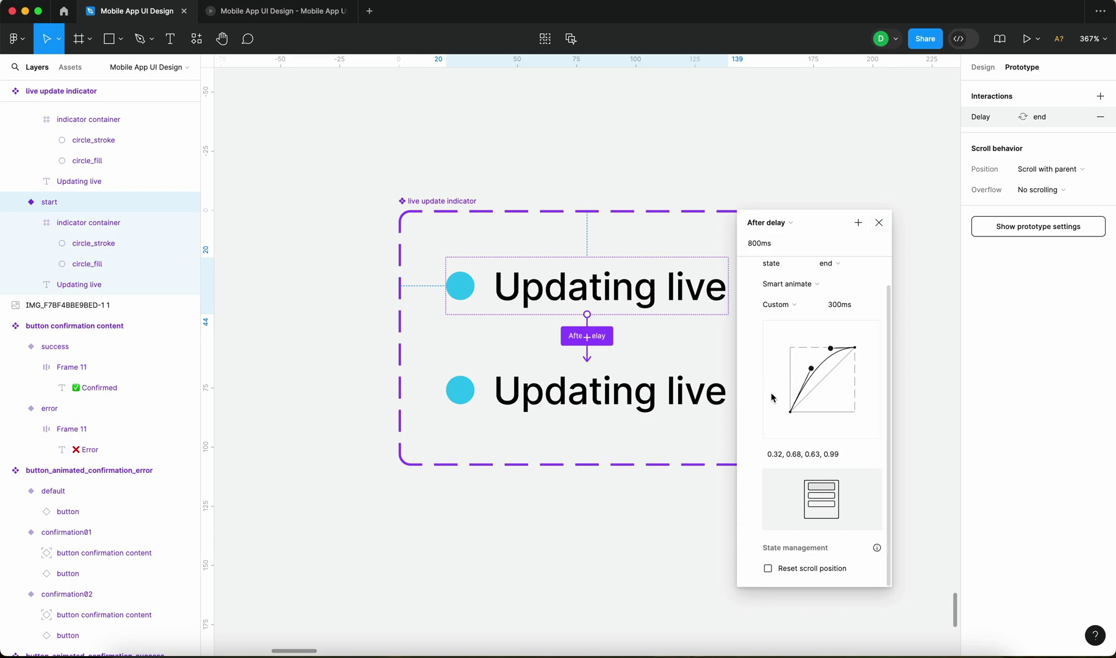
- Change the After delay from 800ms to 1000ms
scroll(745, 421, up, 2)
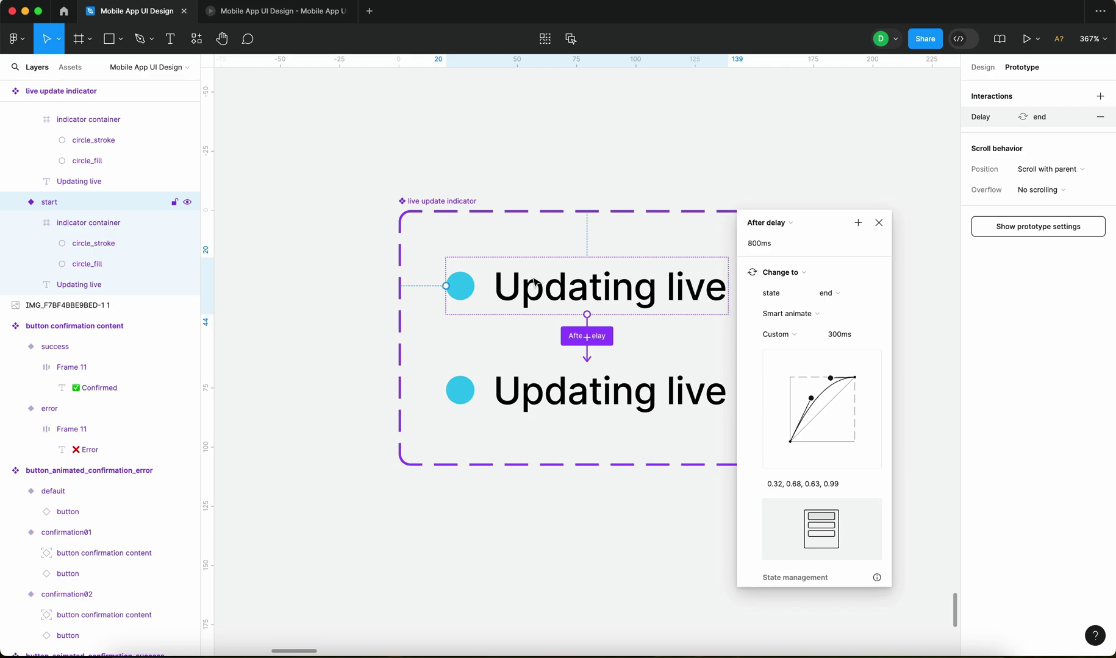
click(799, 248)
double_click(746, 249)
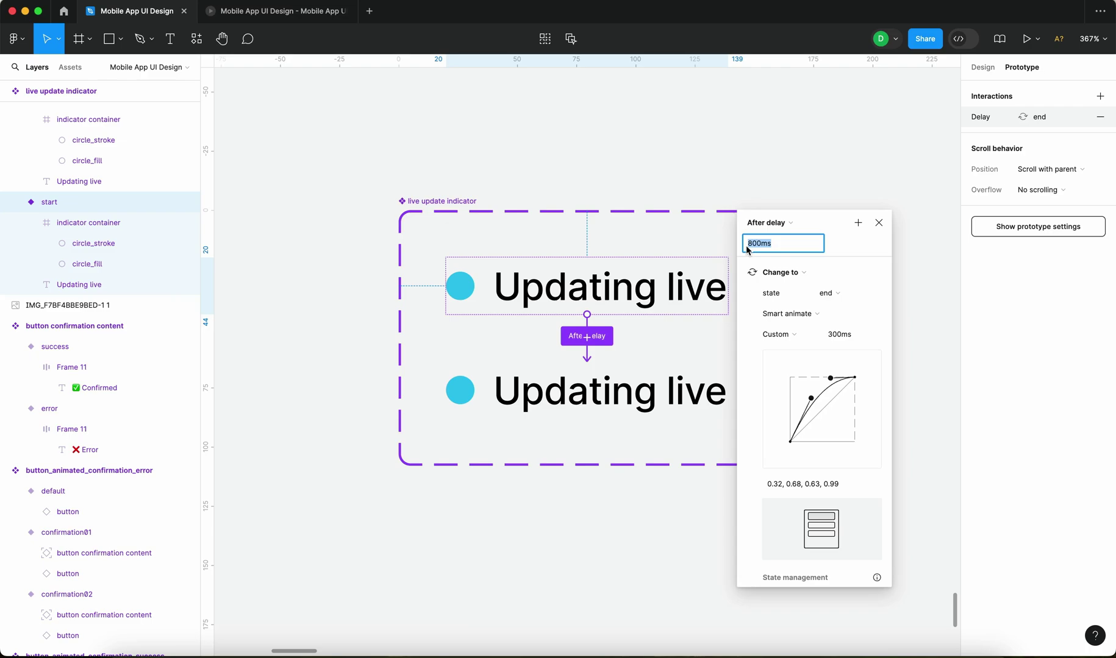
text(1)
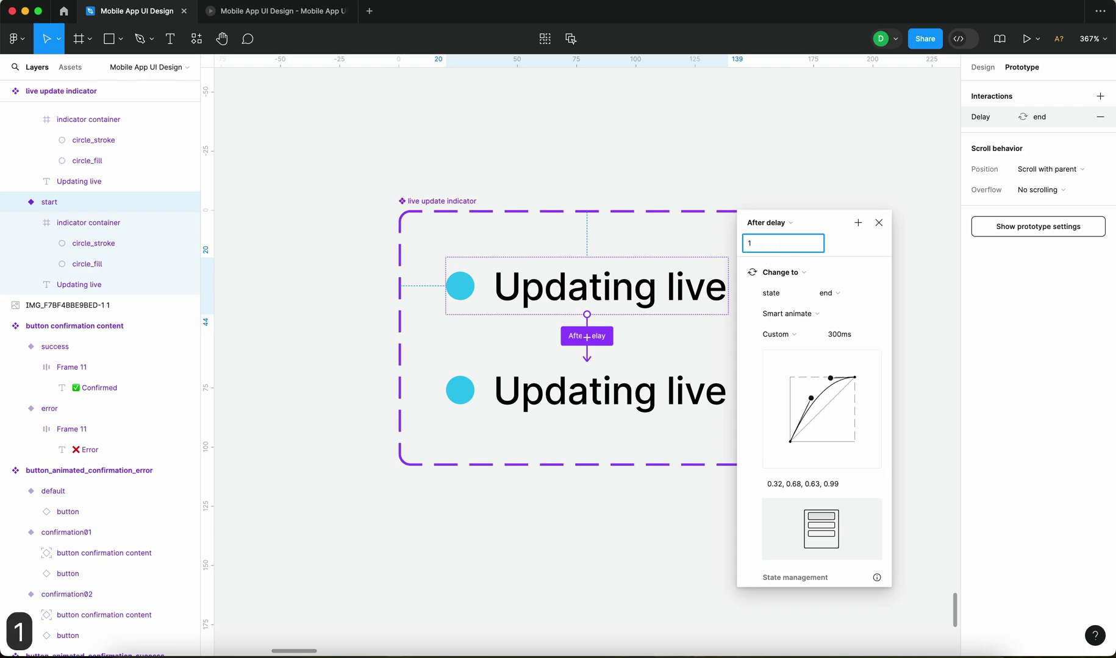
text(000)
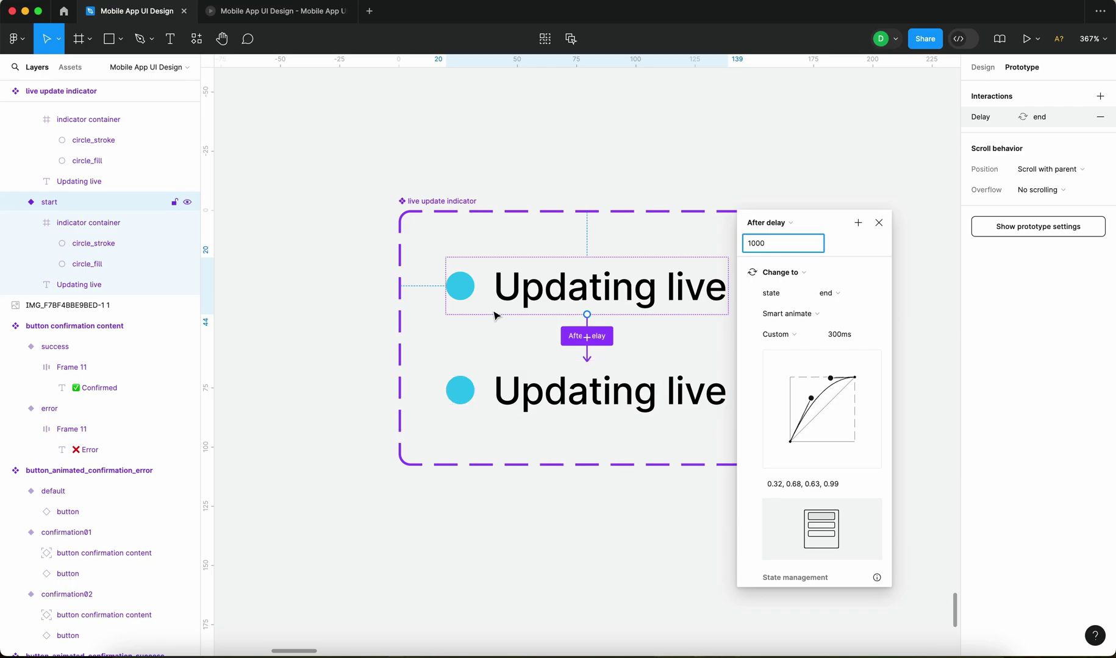
key(Return)
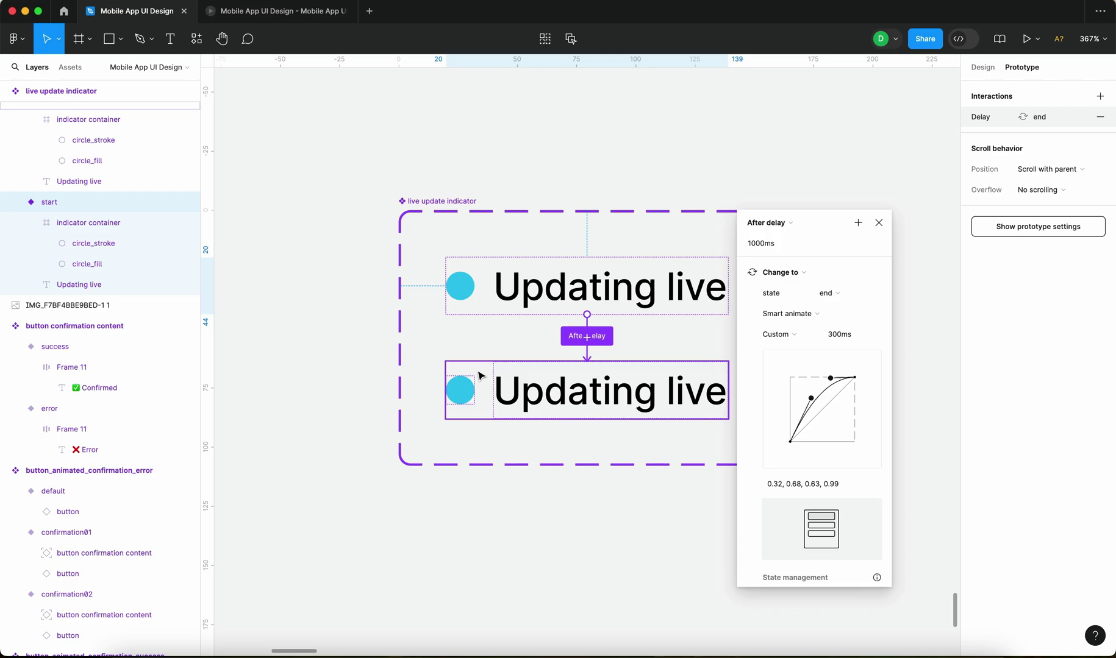
- Compare the 12×12 and 40×40 circle_stroke layers, then select the end variant
click(97, 245)
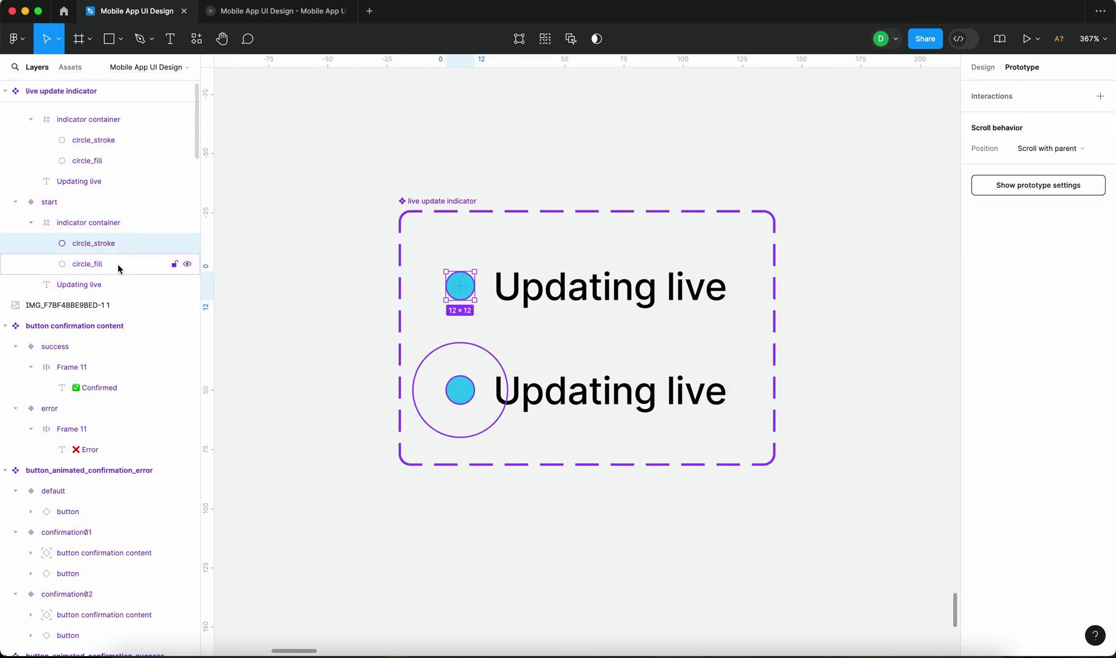
click(109, 142)
click(186, 245)
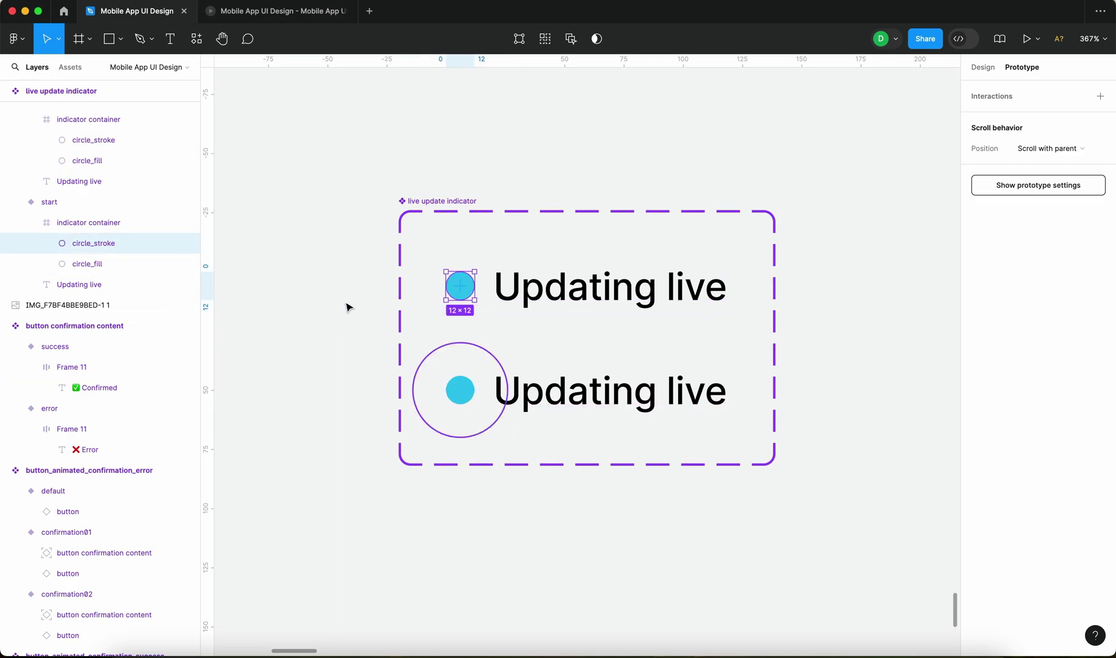
click(71, 152)
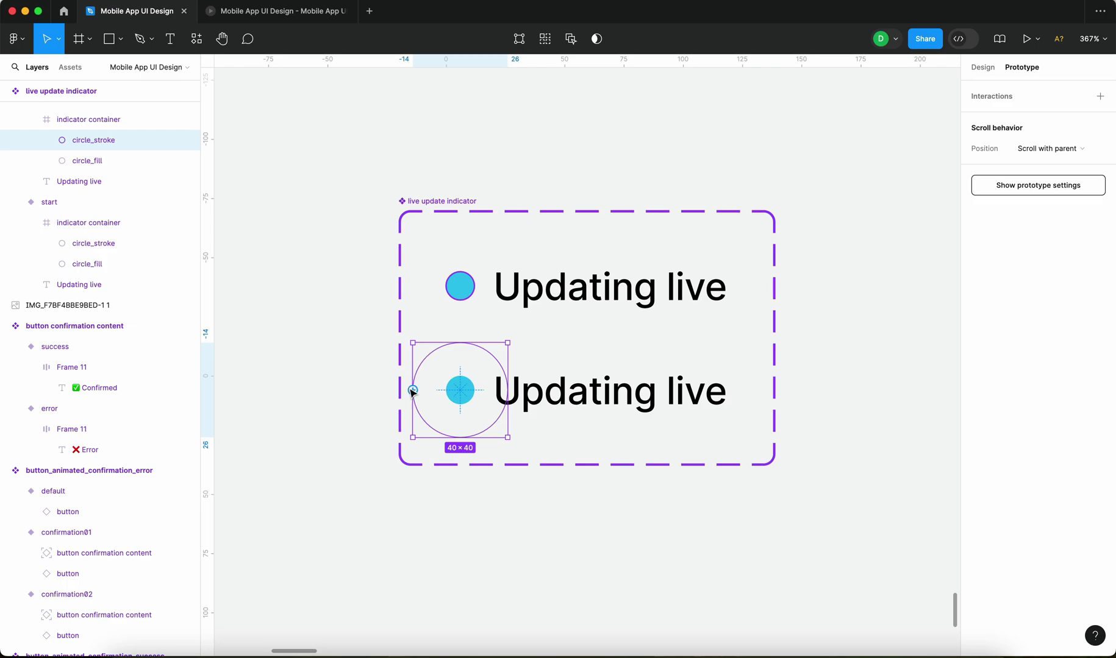
click(369, 462)
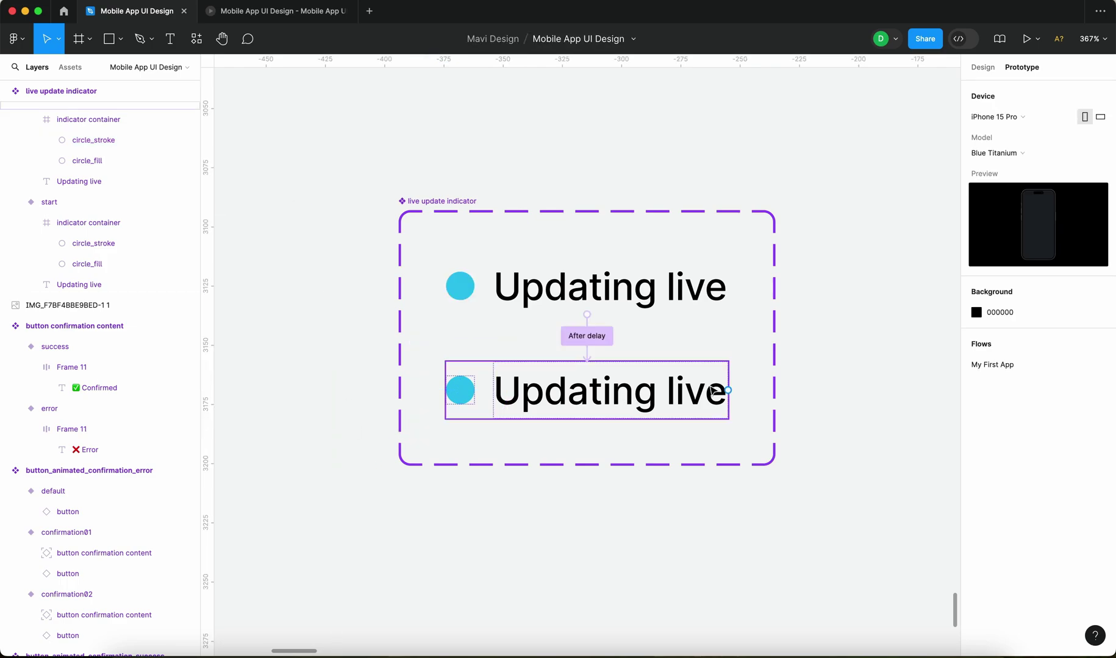
click(631, 410)
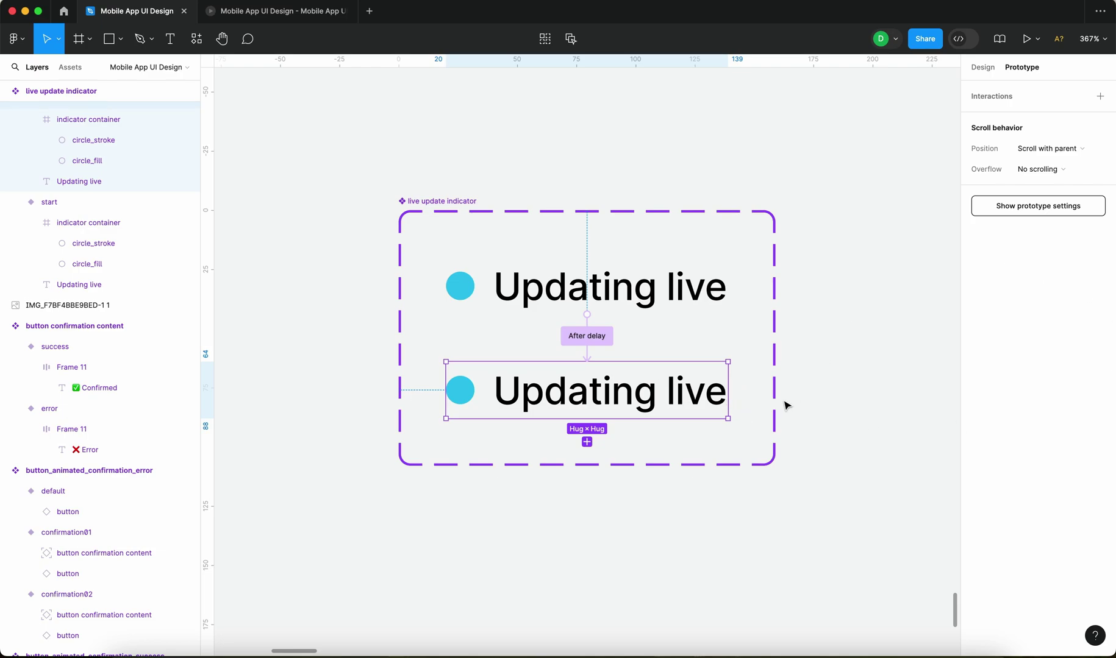
- Connect end back to start with a 1ms After delay trigger and an Instant transition
drag(727, 391, 689, 298)
click(528, 347)
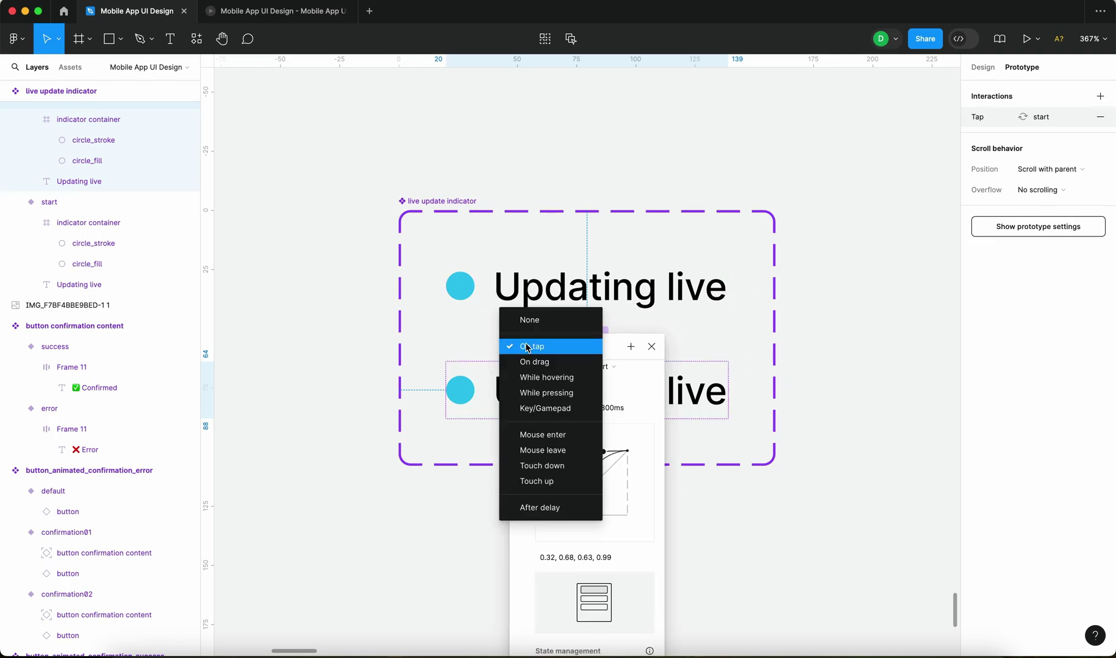
click(558, 508)
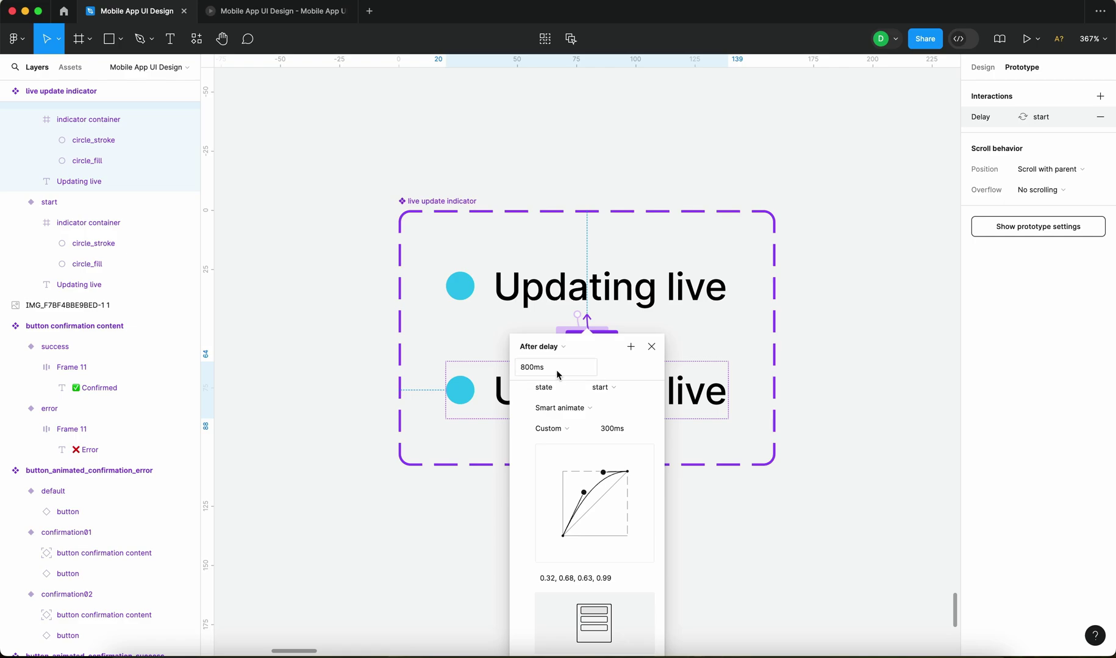
click(557, 373)
text(1)
click(541, 430)
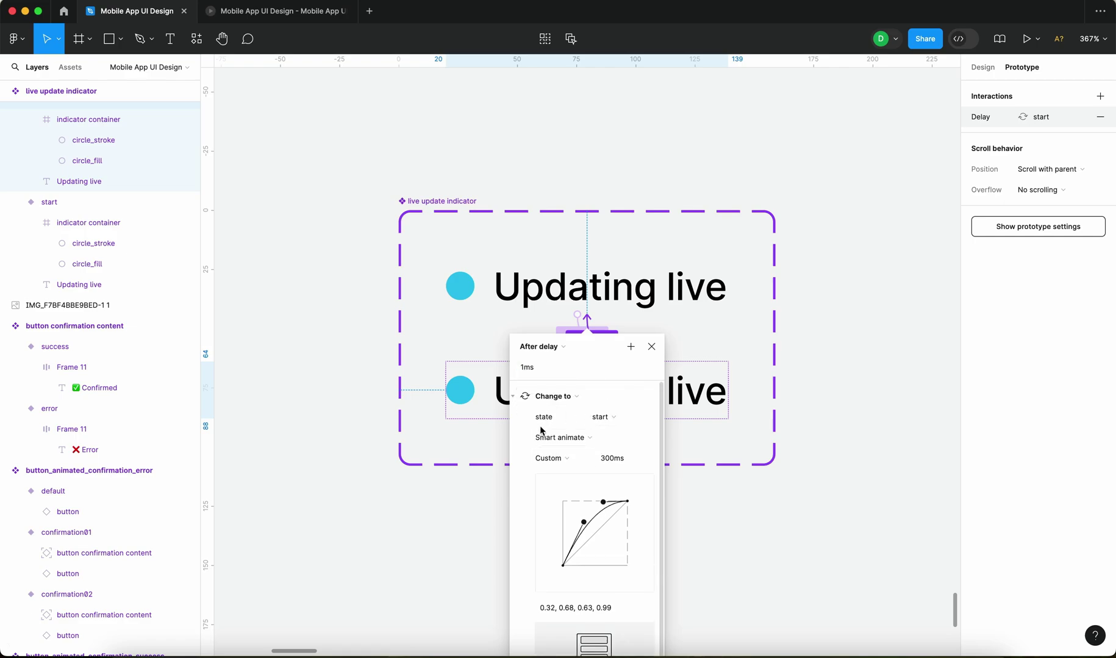
click(570, 437)
click(621, 408)
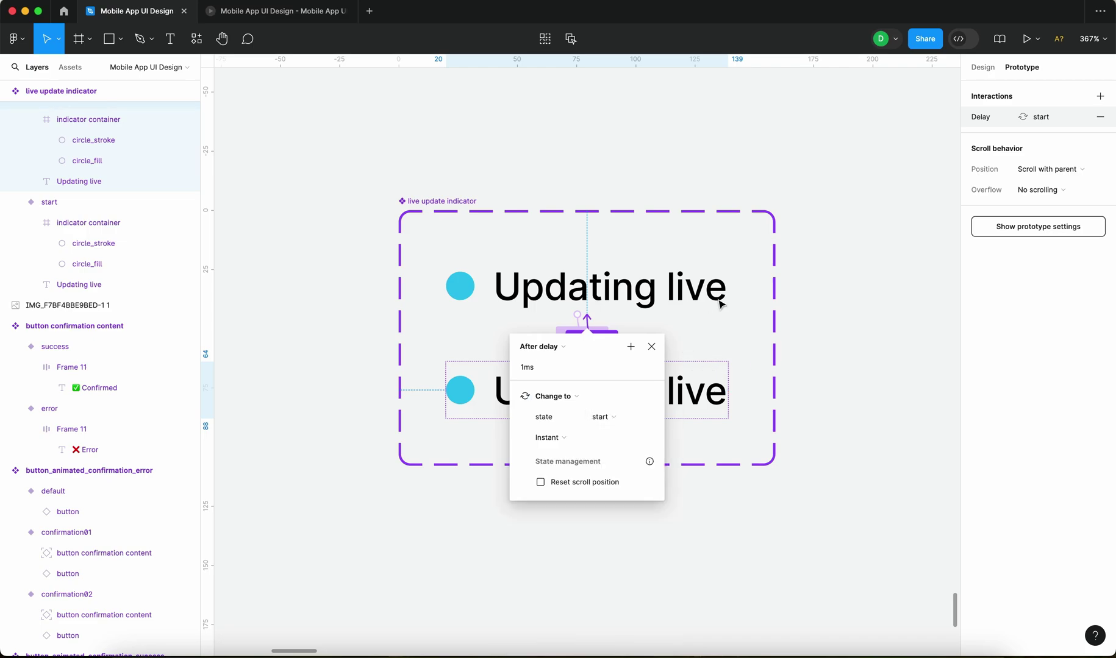
click(651, 347)
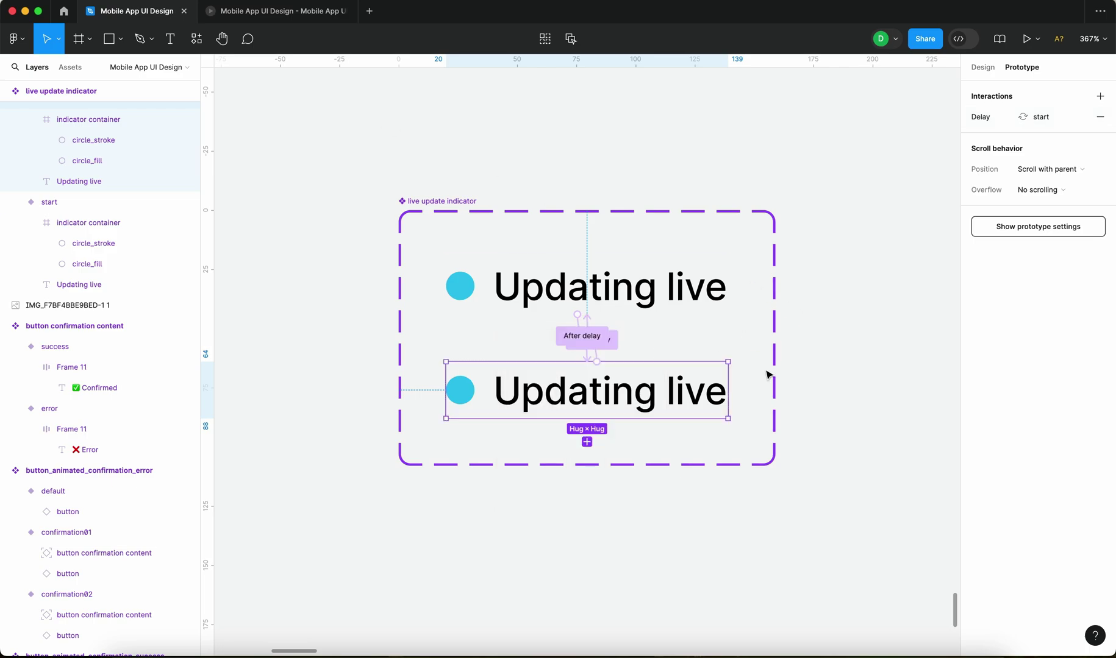
click(789, 324)
- Hide the fade-page-bottom overlay layer
scroll(369, 222, down, 10)
scroll(369, 223, right, 10)
scroll(369, 223, left, 5)
scroll(550, 295, up, 10)
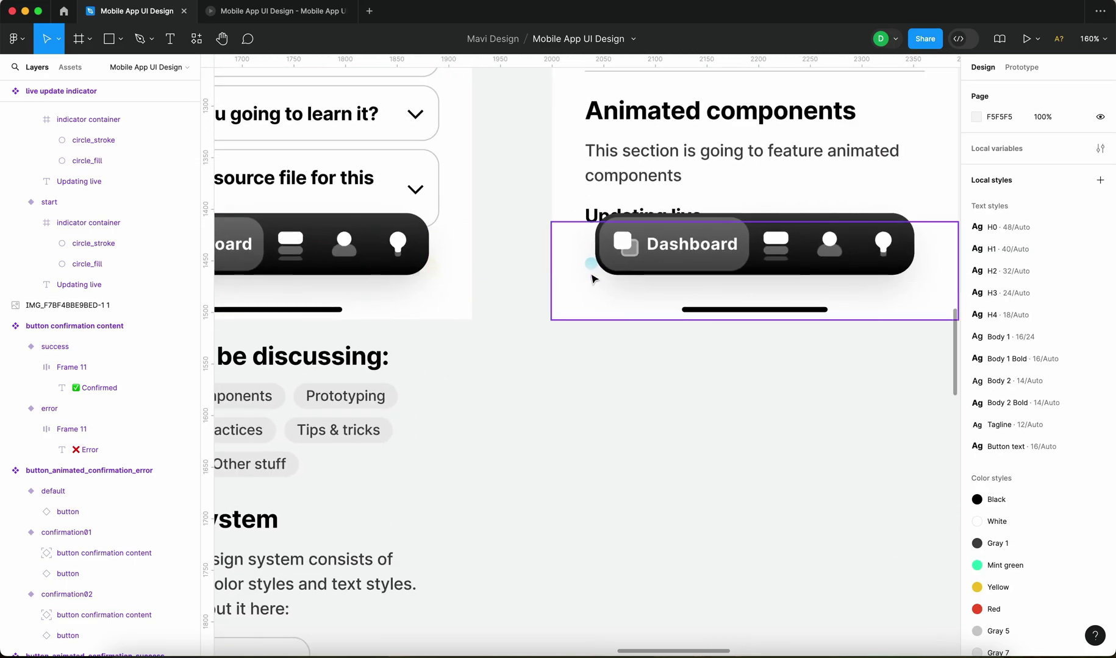
click(591, 279)
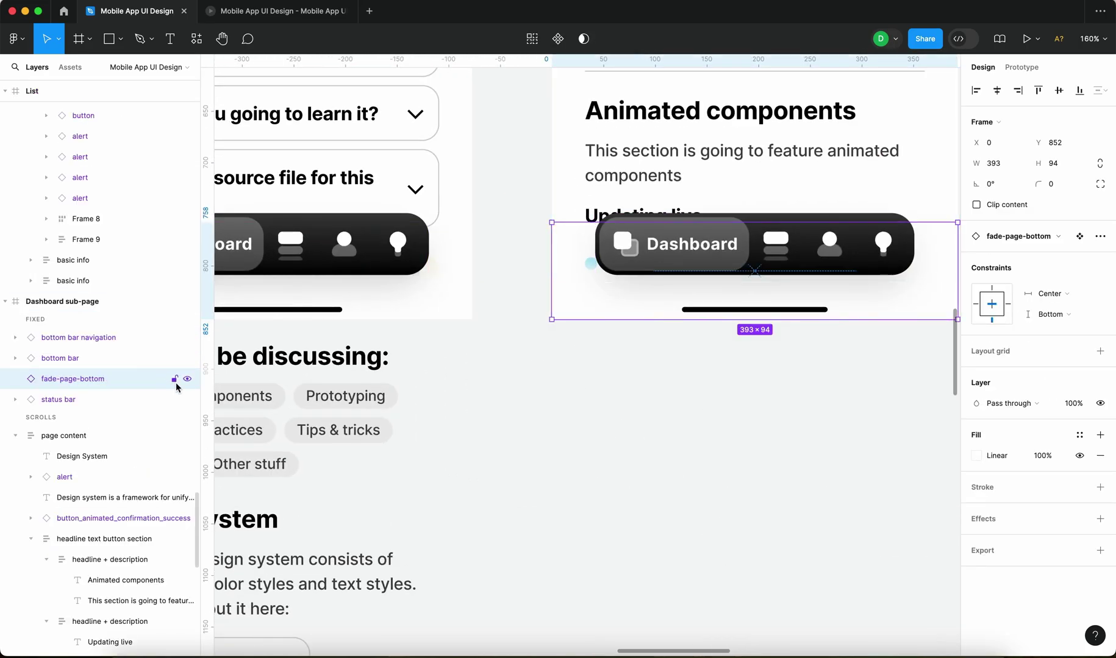
click(187, 379)
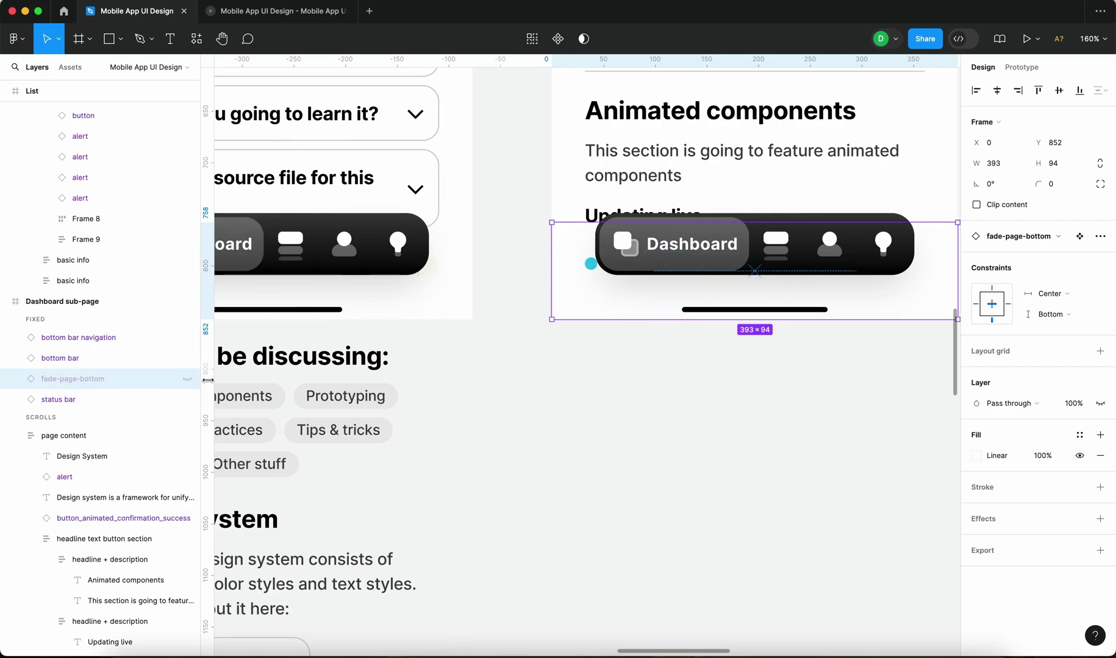
click(567, 493)
- Restart the prototype and scroll down to the looping Updating live indicator
ctrl+scroll(567, 493, down, 10)
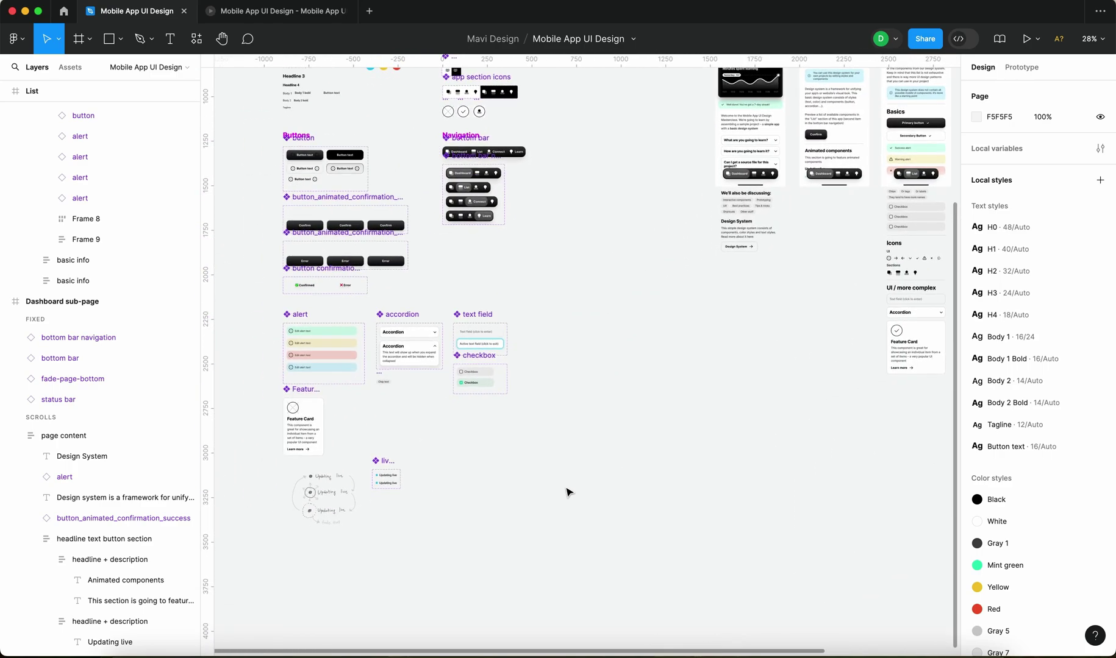
click(292, 11)
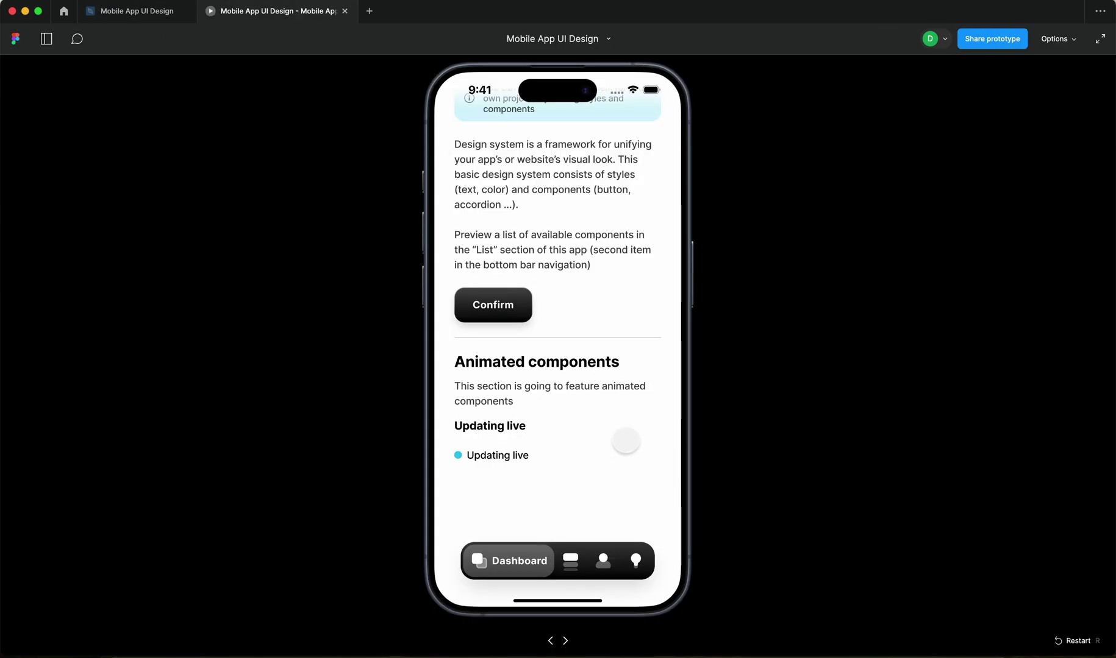
key(r)
scroll(647, 437, down, 5)
scroll(640, 452, down, 3)
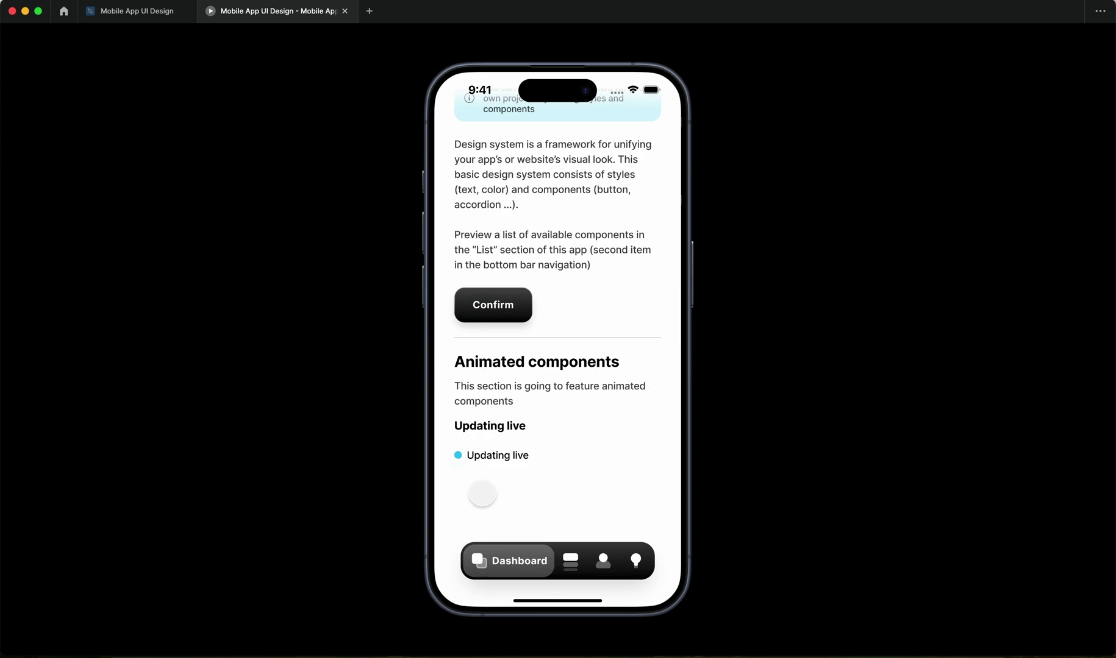
- Set the start variant's After delay smart animate duration to 1000ms
click(133, 11)
scroll(393, 487, up, 10)
click(407, 404)
click(1021, 67)
scroll(428, 436, up, 15)
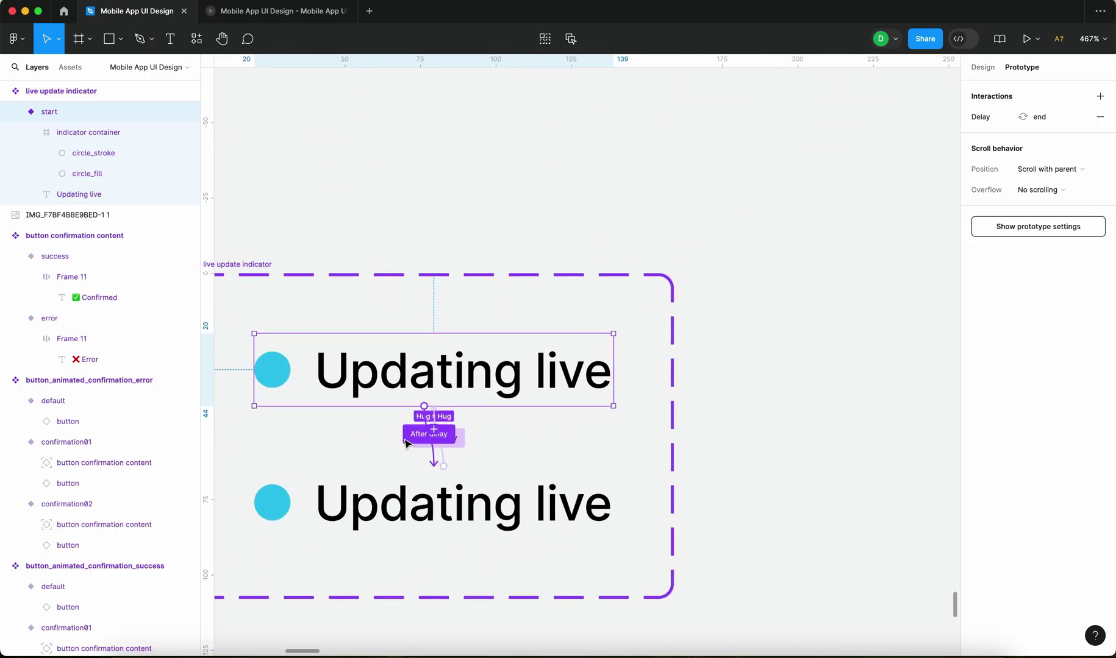
click(466, 434)
click(463, 432)
scroll(298, 428, down, 10)
scroll(241, 514, down, 4)
scroll(241, 514, left, 3)
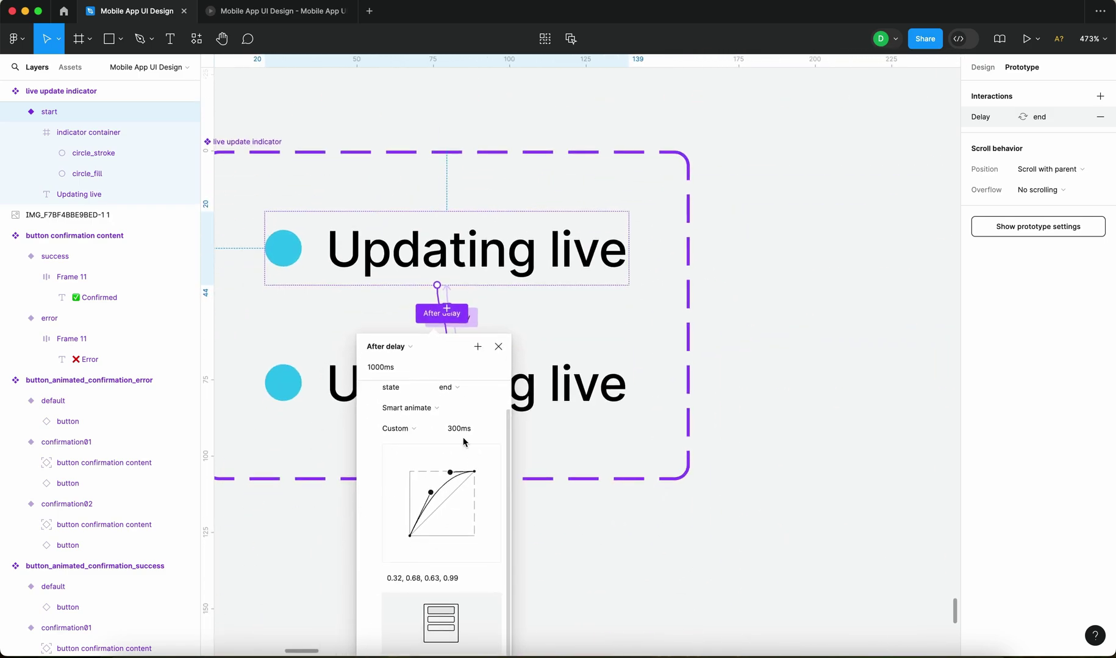
text(1000)
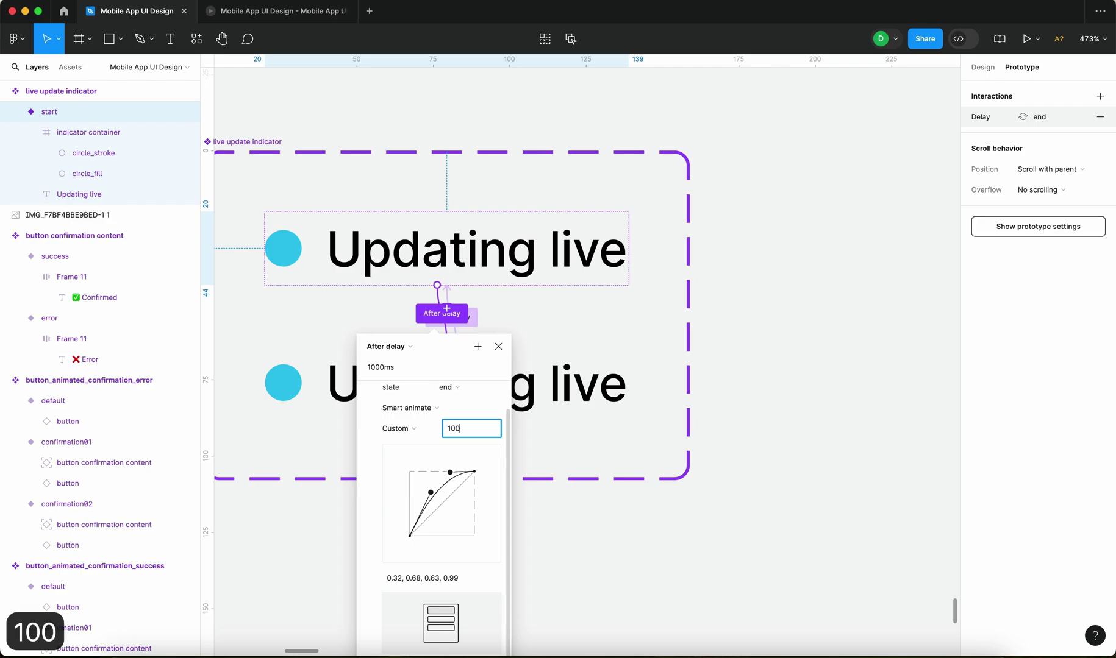
key(Return)
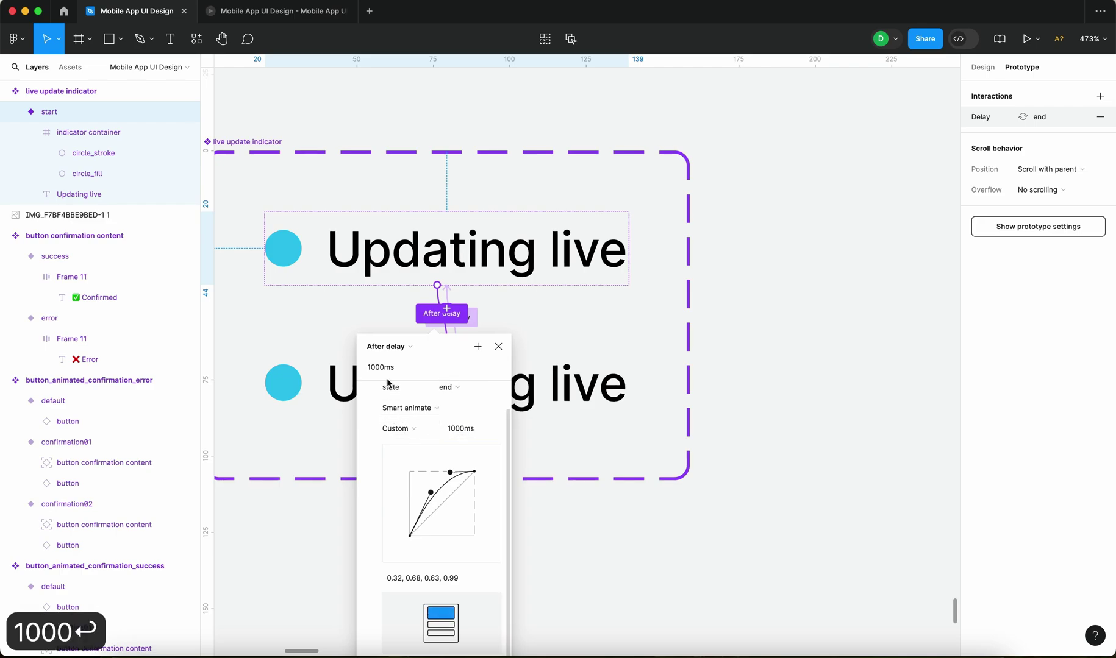
- Set the After delay wait time to 2000ms
click(390, 366)
text(2000)
key(Return)
click(388, 292)
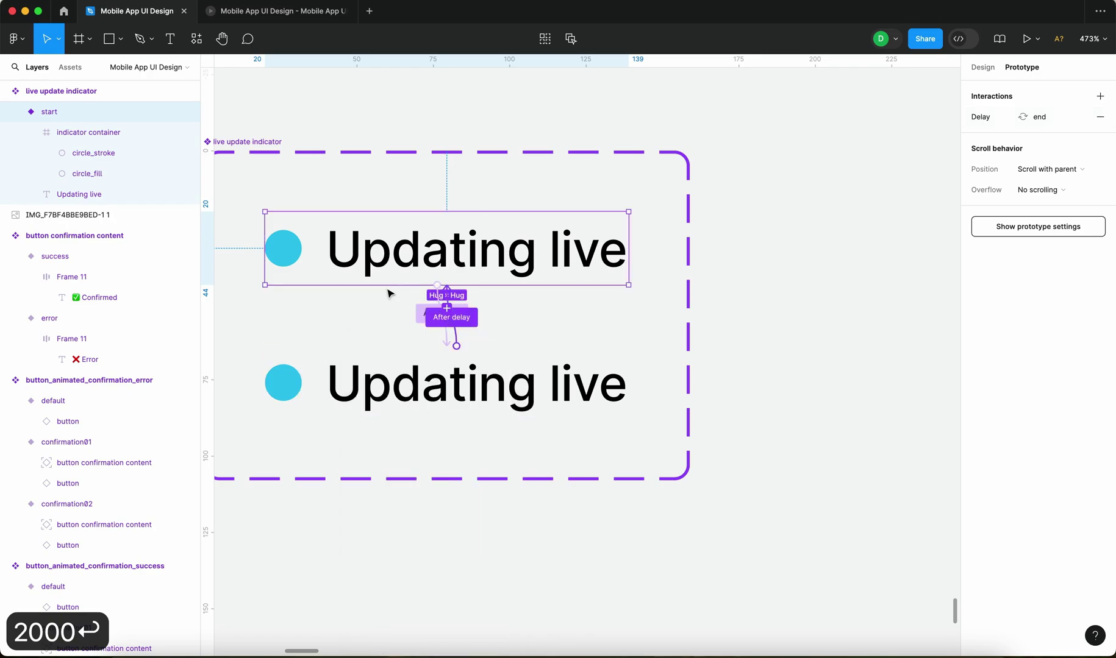
- Give both start and end circle_stroke outlines a stroke weight of 1
click(121, 153)
scroll(100, 221, up, 3)
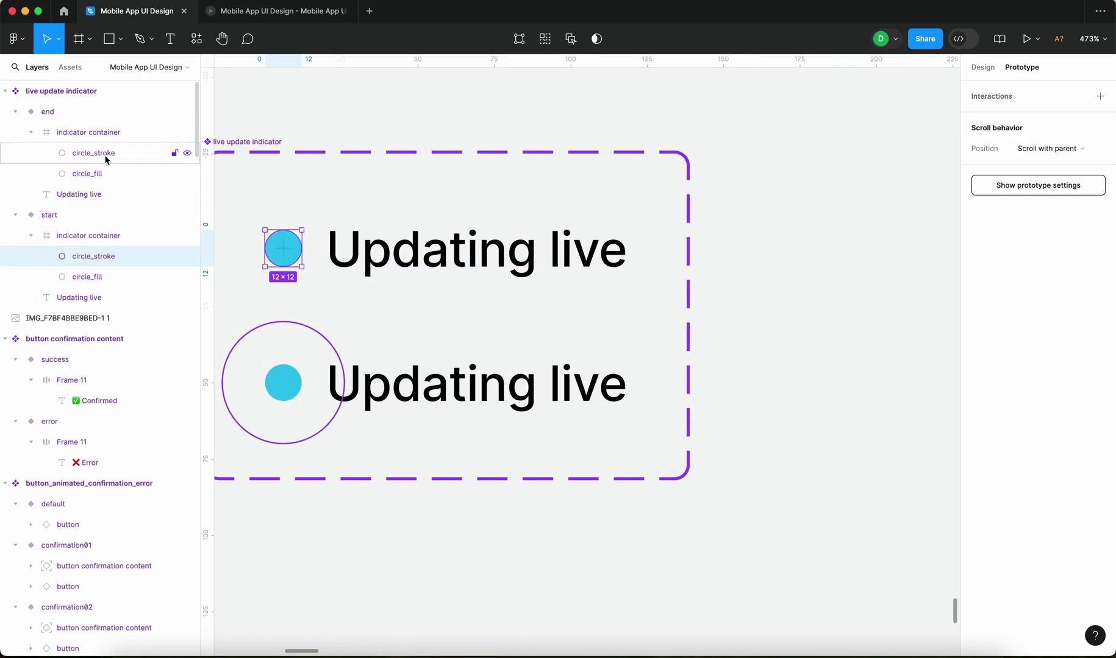
shift+click(107, 155)
click(982, 67)
text(1)
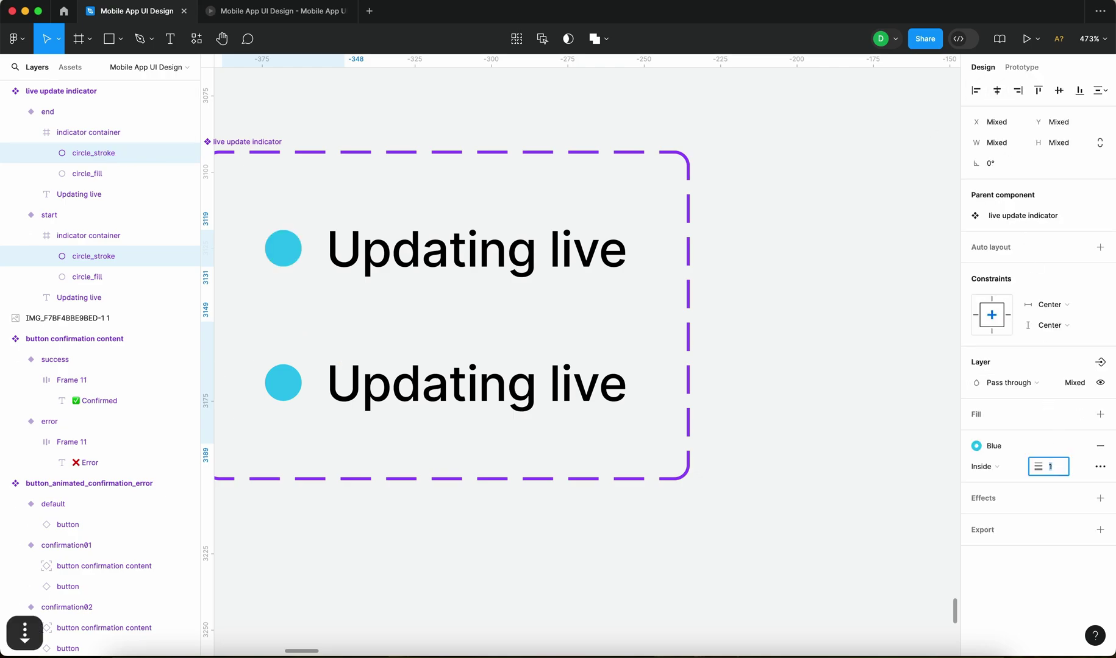
key(Return)
key(Escape)
- Restart the prototype preview and go to the Design System screen
click(278, 11)
key(r)
scroll(584, 415, down, 5)
click(503, 494)
scroll(591, 457, down, 5)
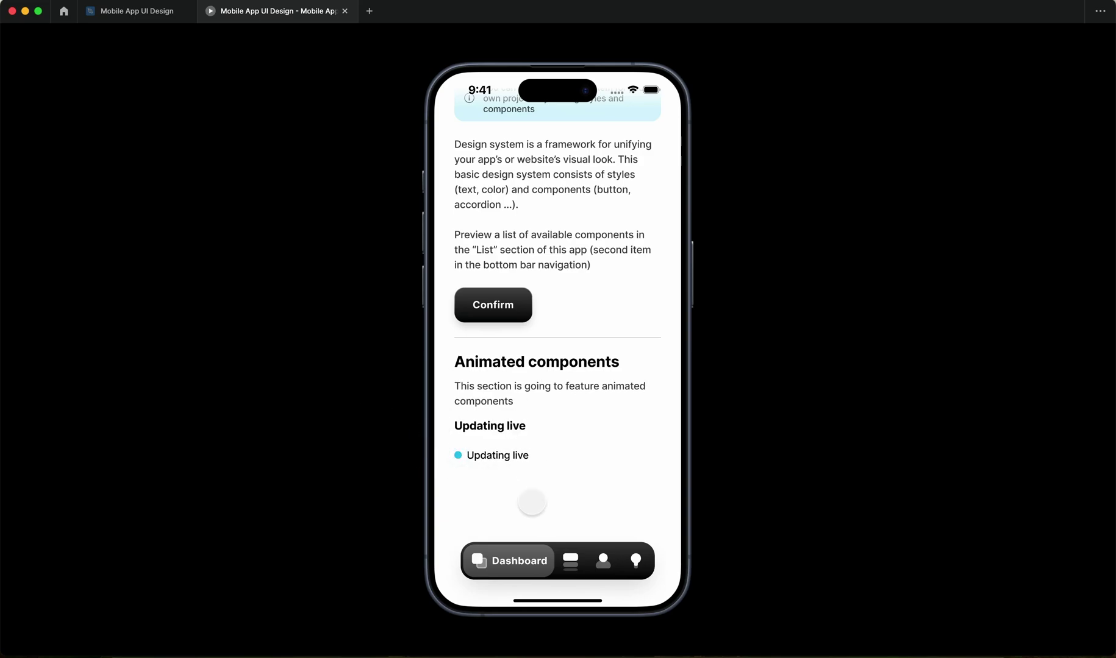
- Delete the hand-drawn sketch image below the Feature Card
click(164, 12)
scroll(426, 473, down, 5)
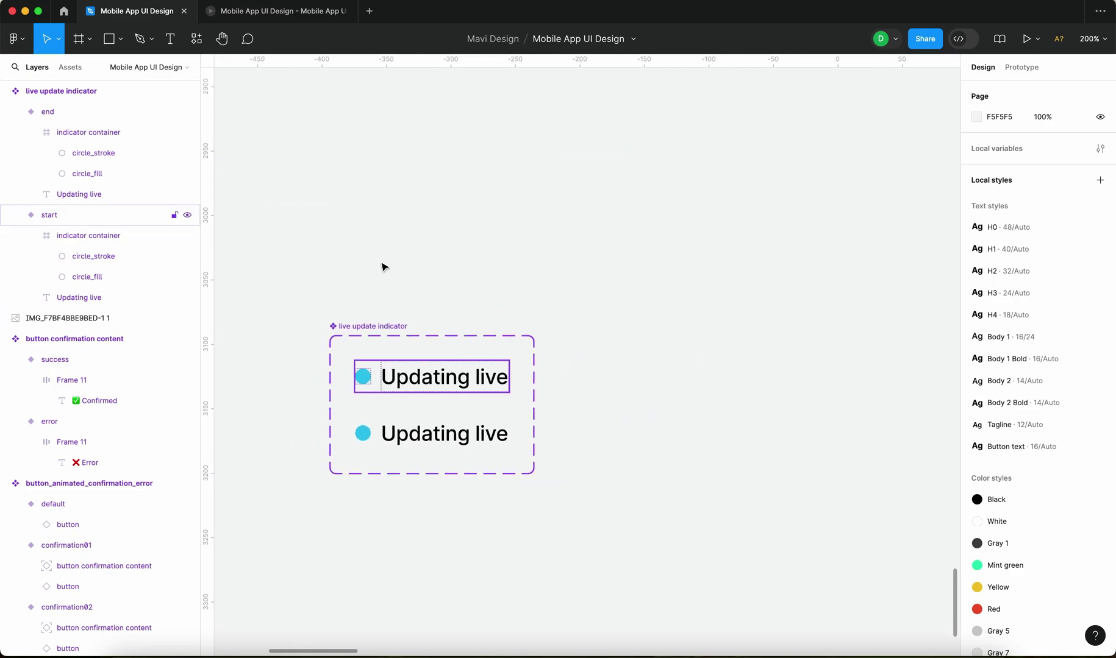
click(270, 17)
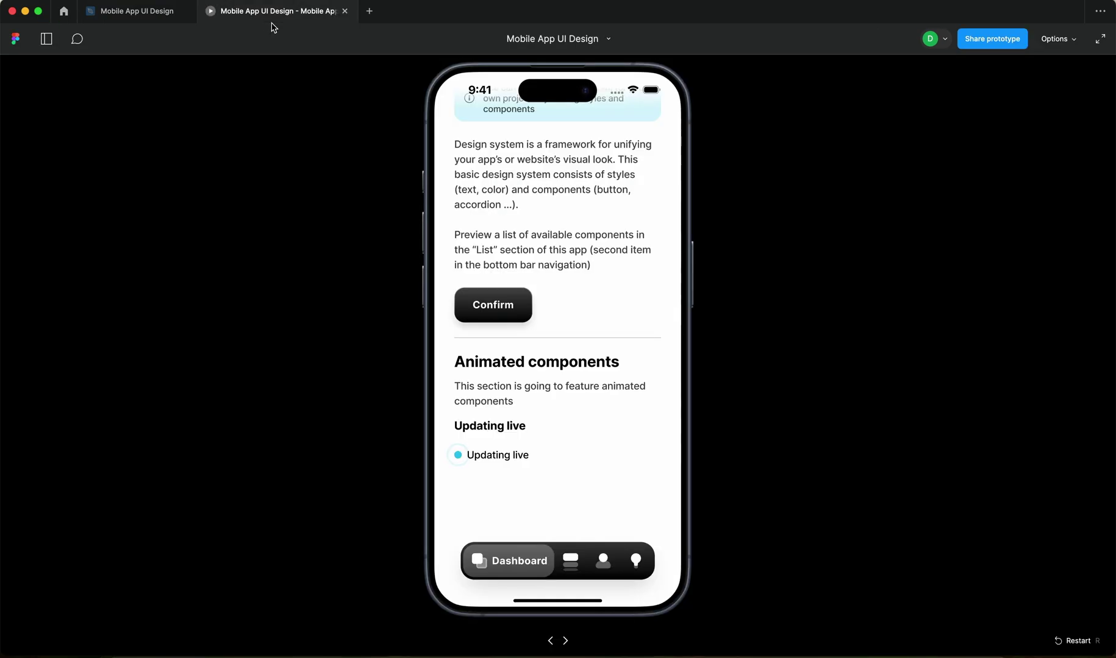
click(141, 19)
scroll(379, 351, left, 10)
click(573, 491)
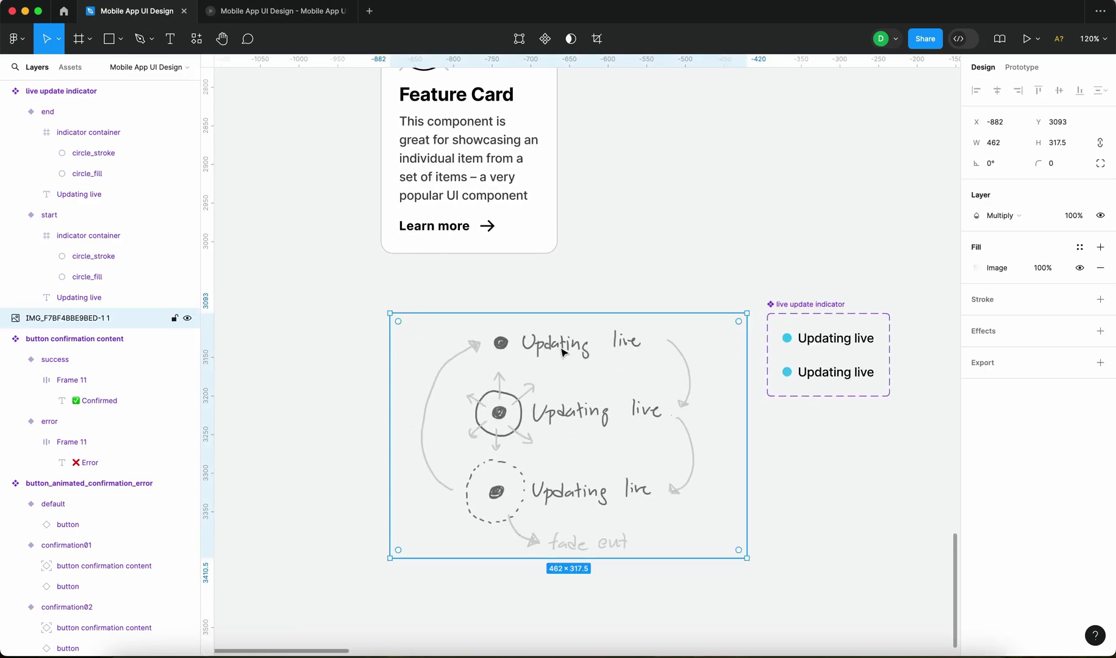
click(341, 400)
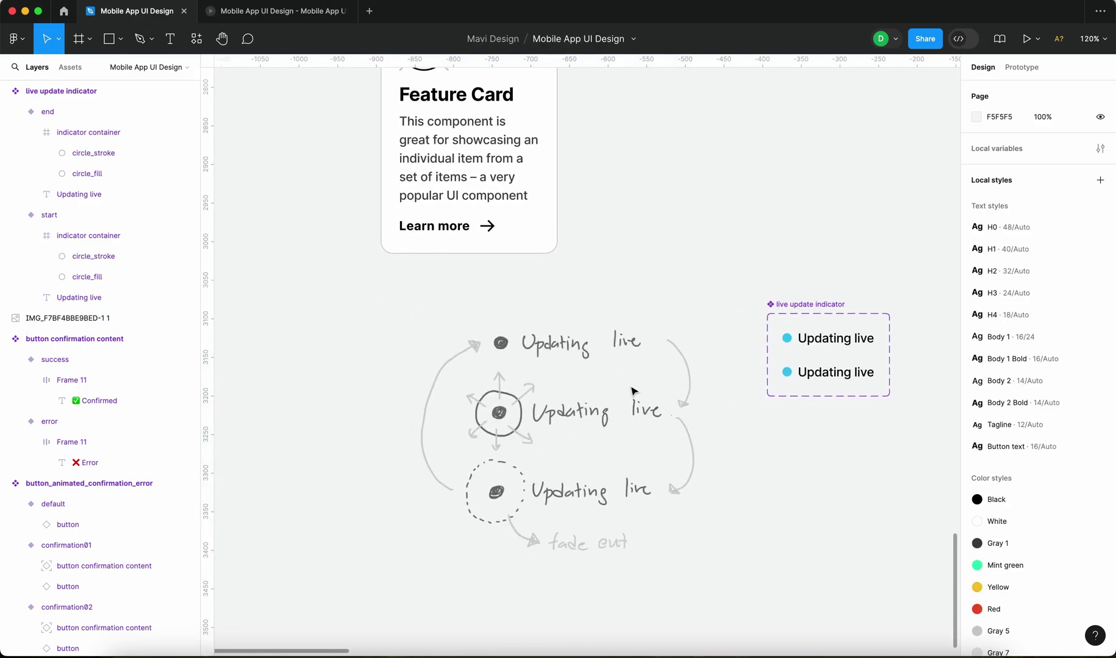
click(579, 435)
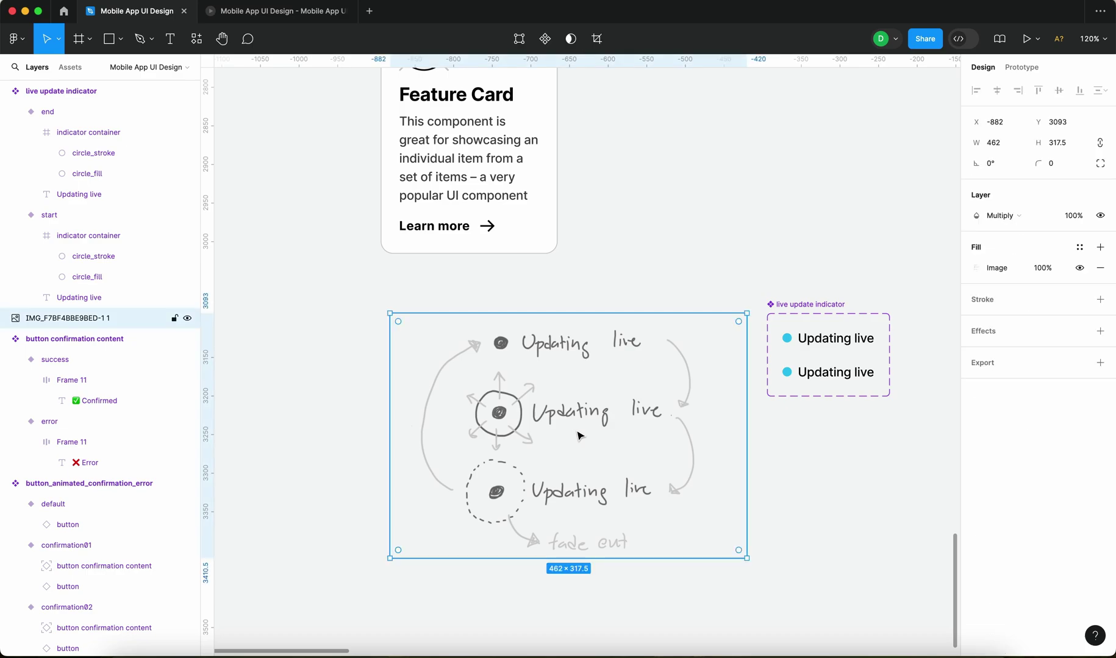
key(BackSpace)
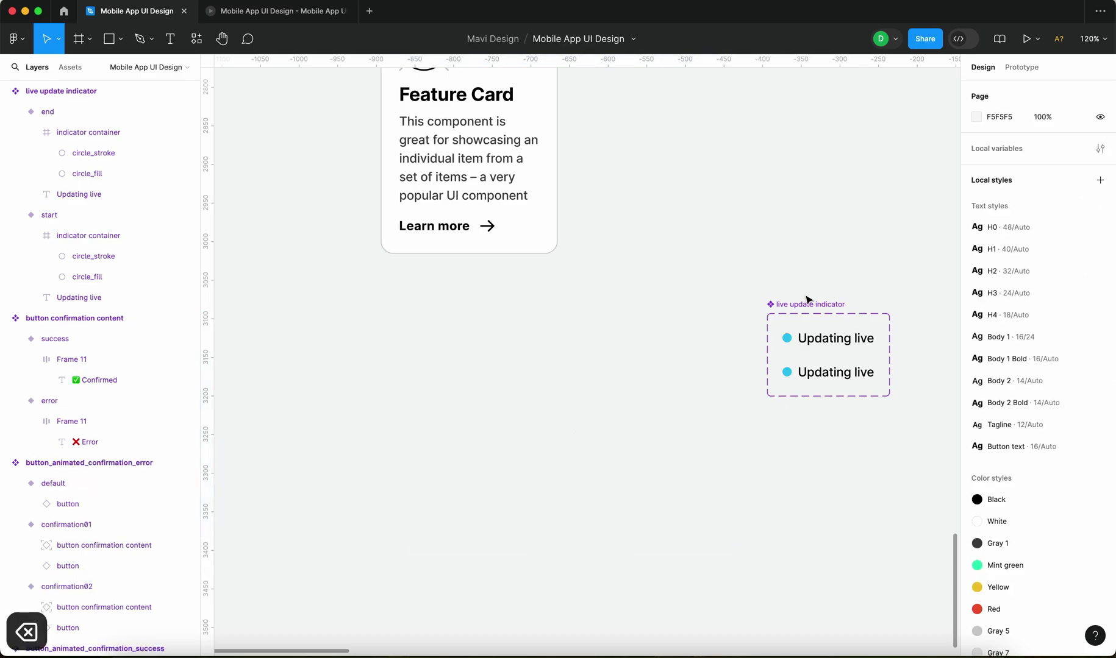
- Drag the live update indicator into the sketch's former spot and check it in the preview
drag(806, 298, 420, 332)
click(623, 368)
click(244, 11)
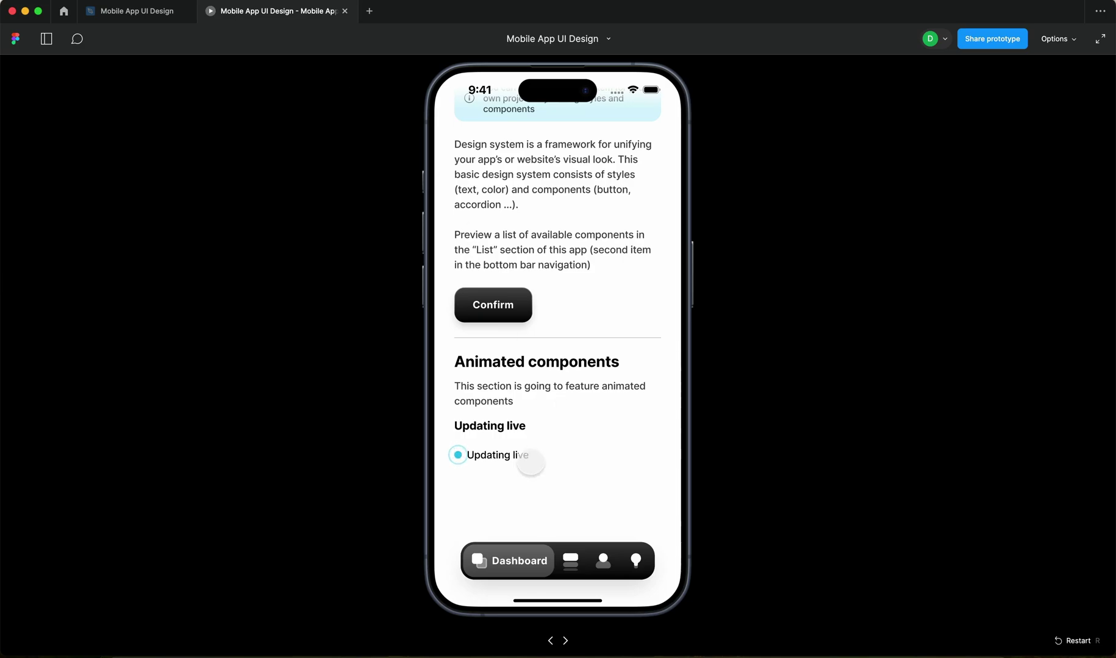
click(156, 18)
scroll(635, 366, down, 6)
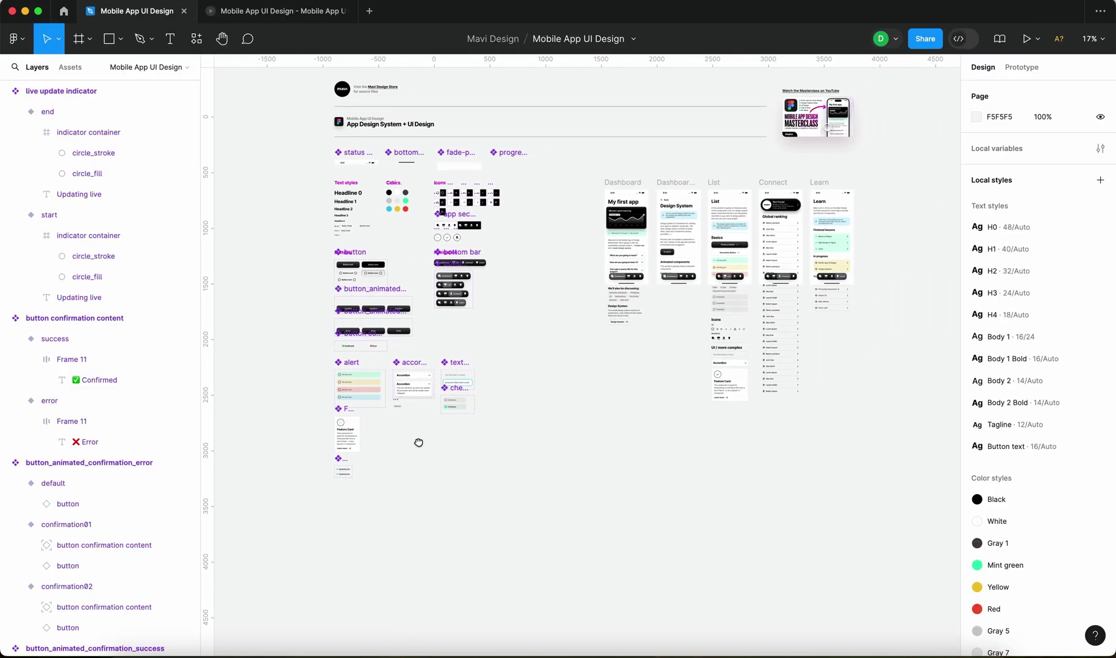
- Marquee-select the indicator variants and groups of page objects, clearing each selection
drag(418, 443, 422, 451)
scroll(536, 468, up, 2)
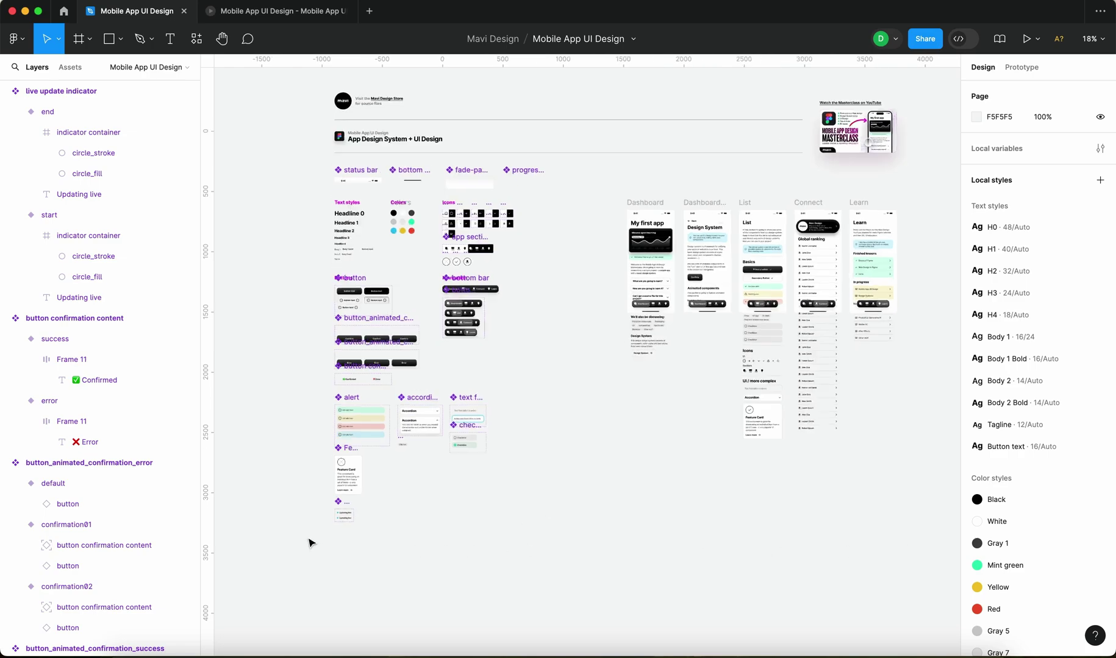
scroll(310, 538, up, 10)
drag(370, 525, 548, 418)
scroll(548, 418, down, 10)
click(639, 450)
scroll(639, 451, down, 5)
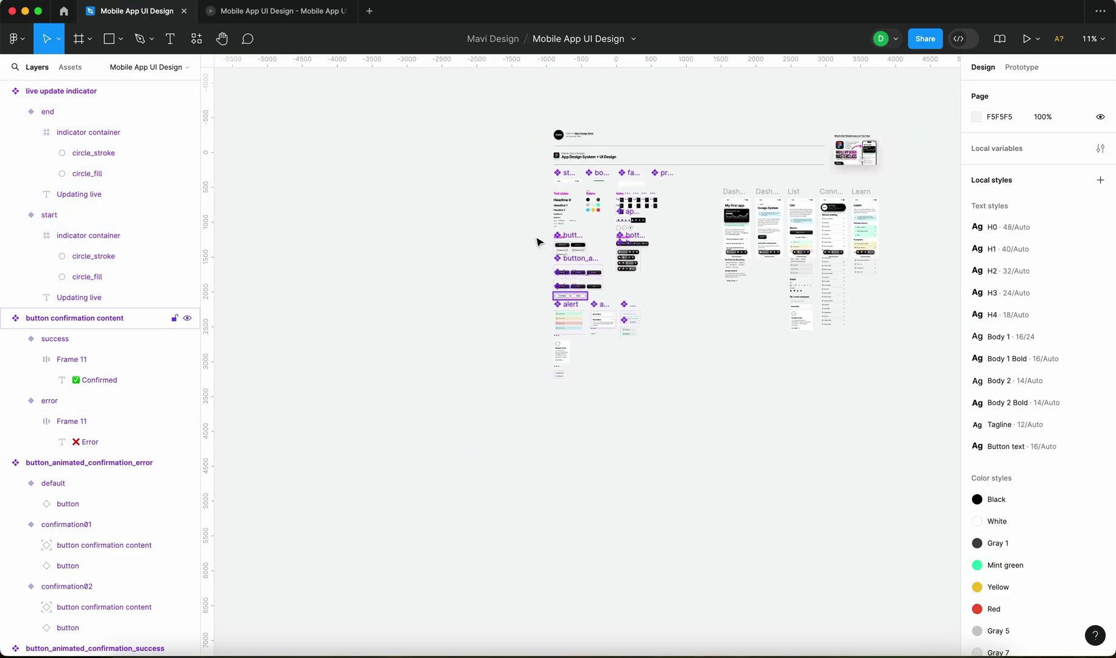
drag(378, 109, 835, 427)
click(772, 516)
drag(822, 468, 366, 139)
click(463, 509)
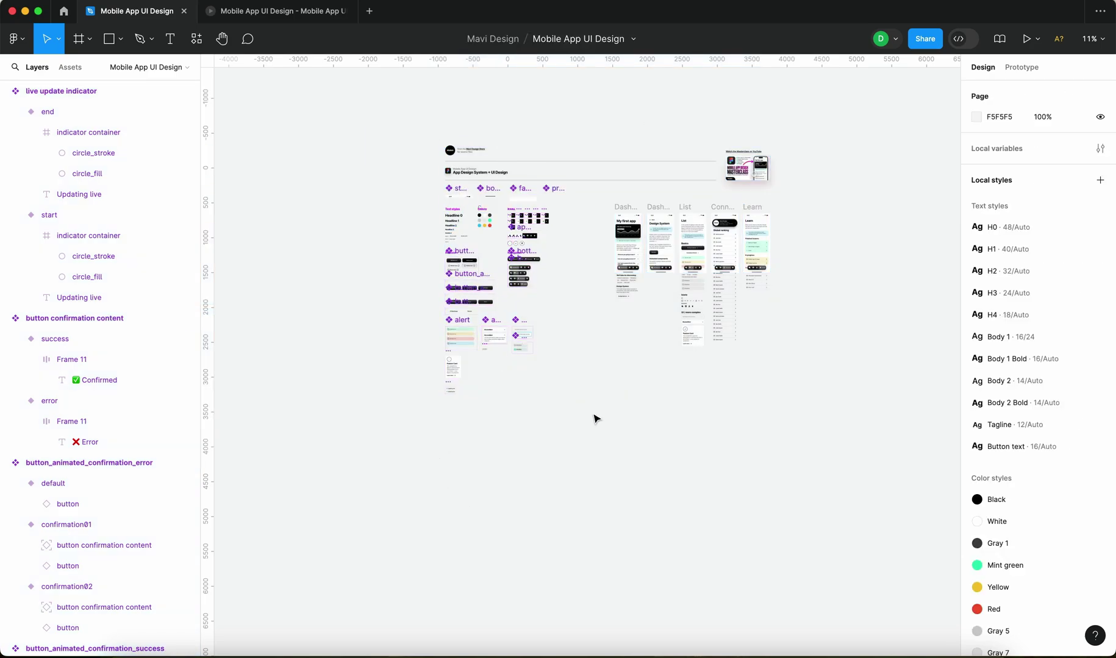
- Select the button_animated_confirmation_error component set, then return to the prototype preview
scroll(596, 420, up, 3)
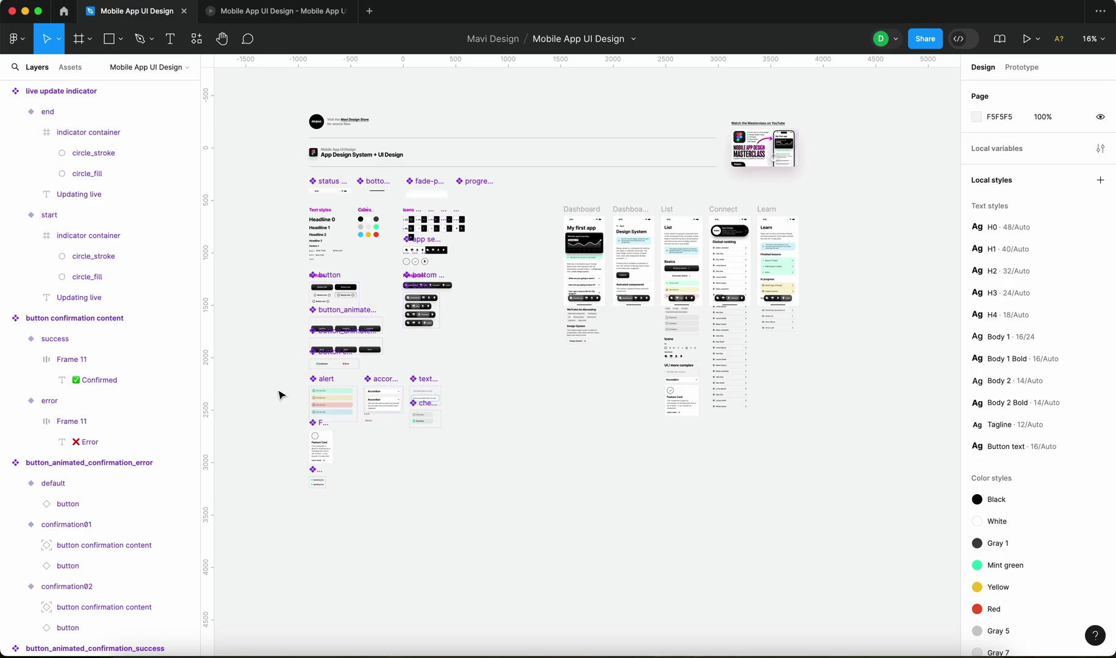
scroll(279, 397, up, 10)
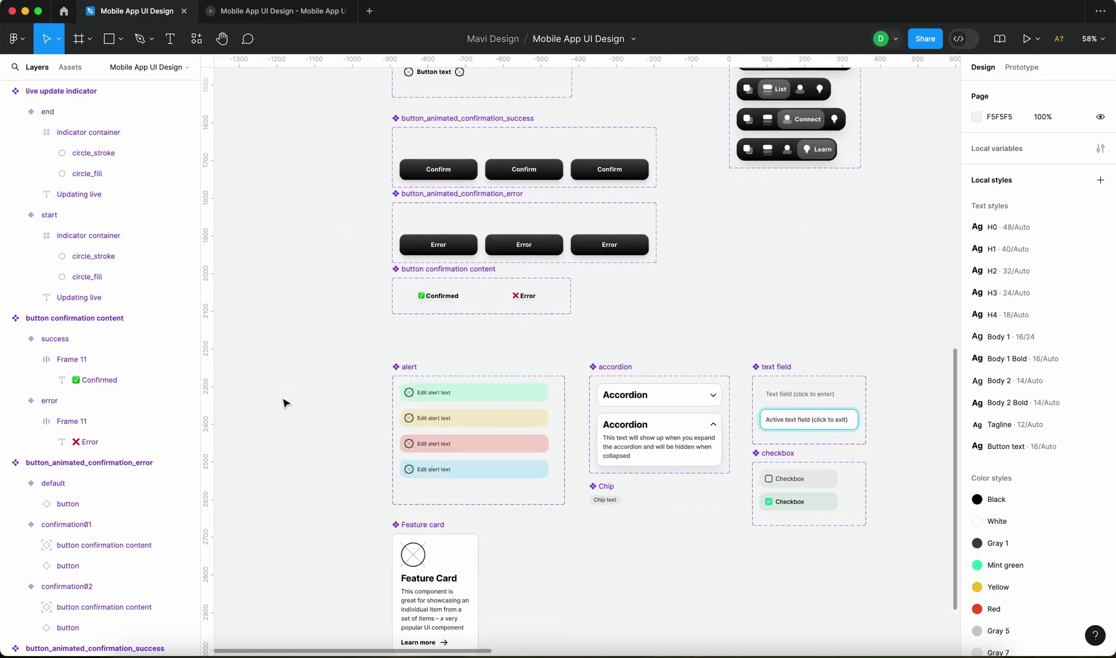
scroll(626, 354, up, 3)
click(393, 310)
scroll(627, 355, down, 10)
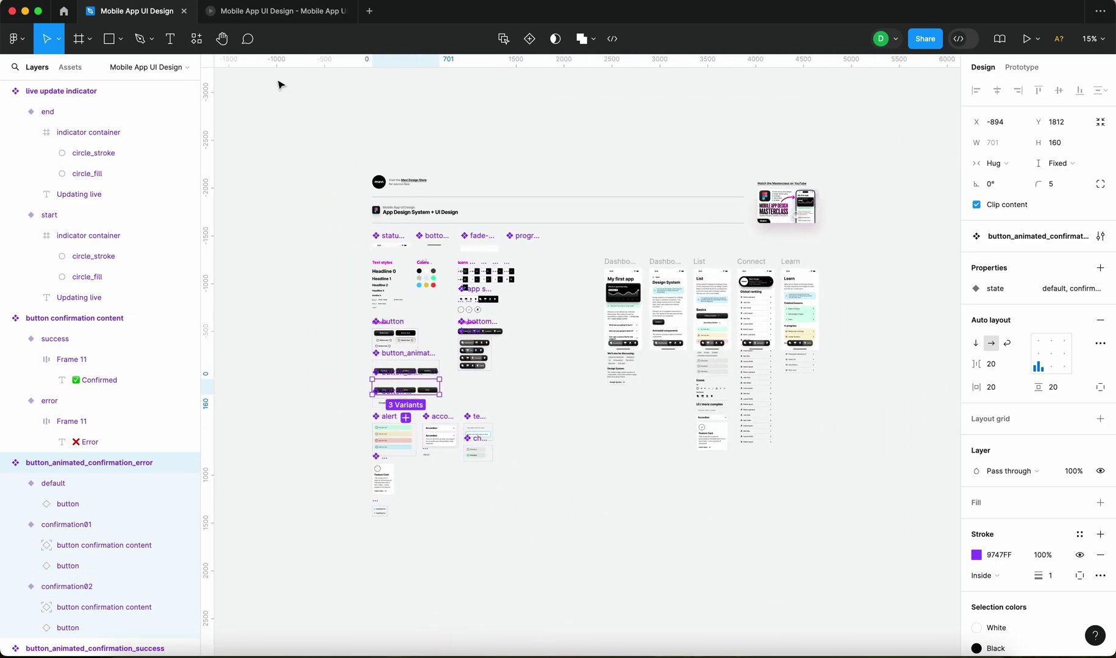
click(274, 12)
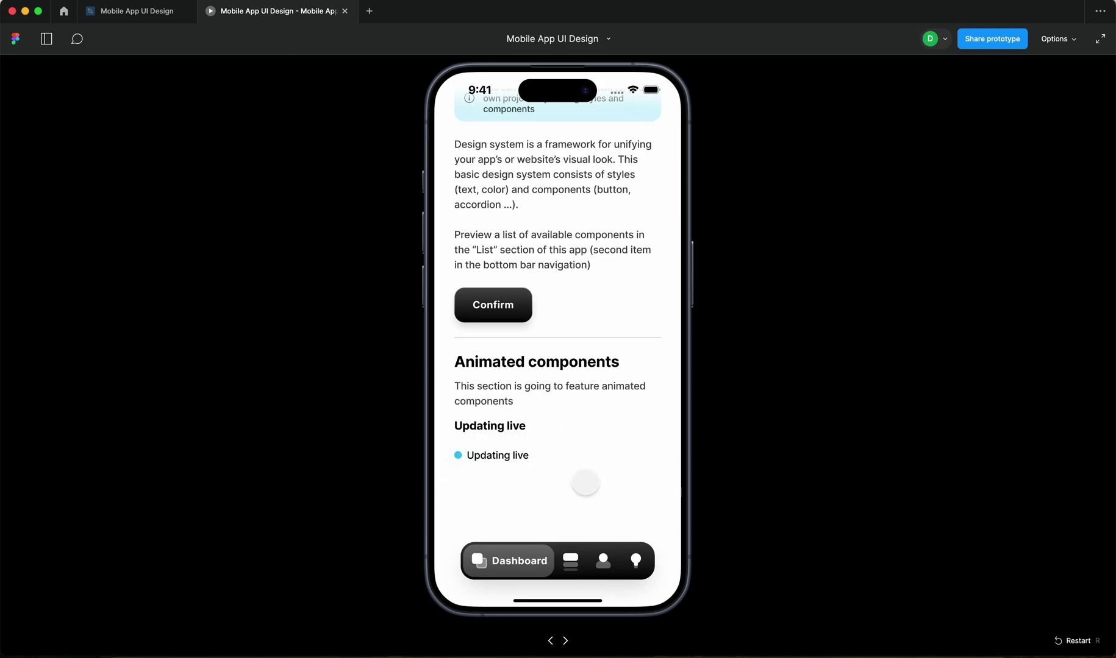